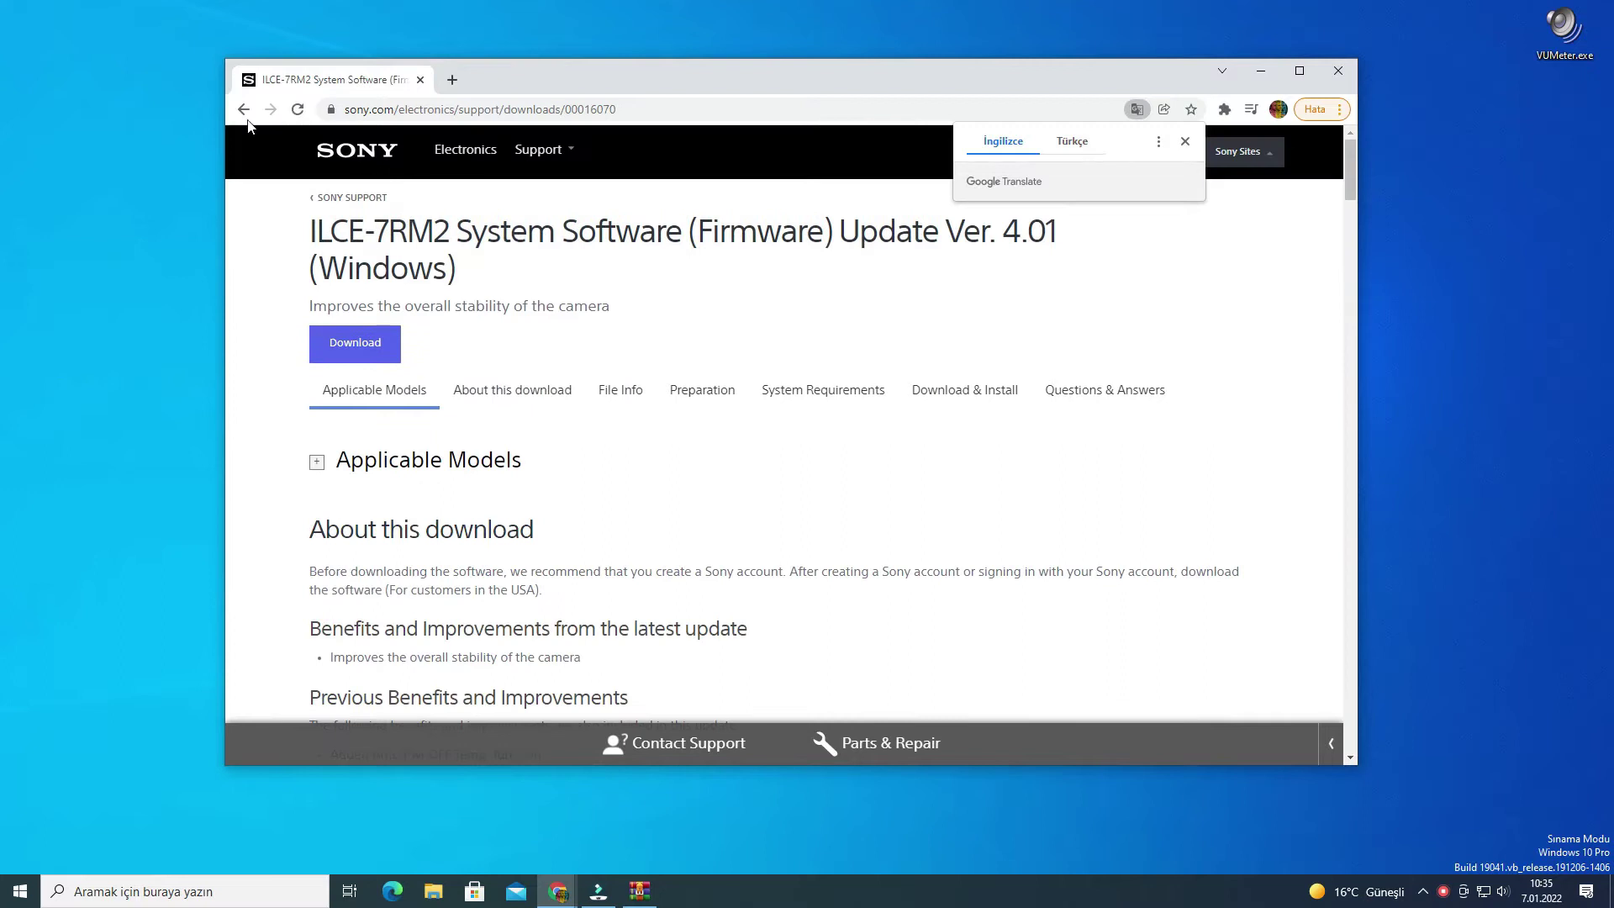
Search Google for "sony a7 iii firmware update"
left_click_drag(425, 166, 1080, 179)
key("BackSpace")
type("iii")
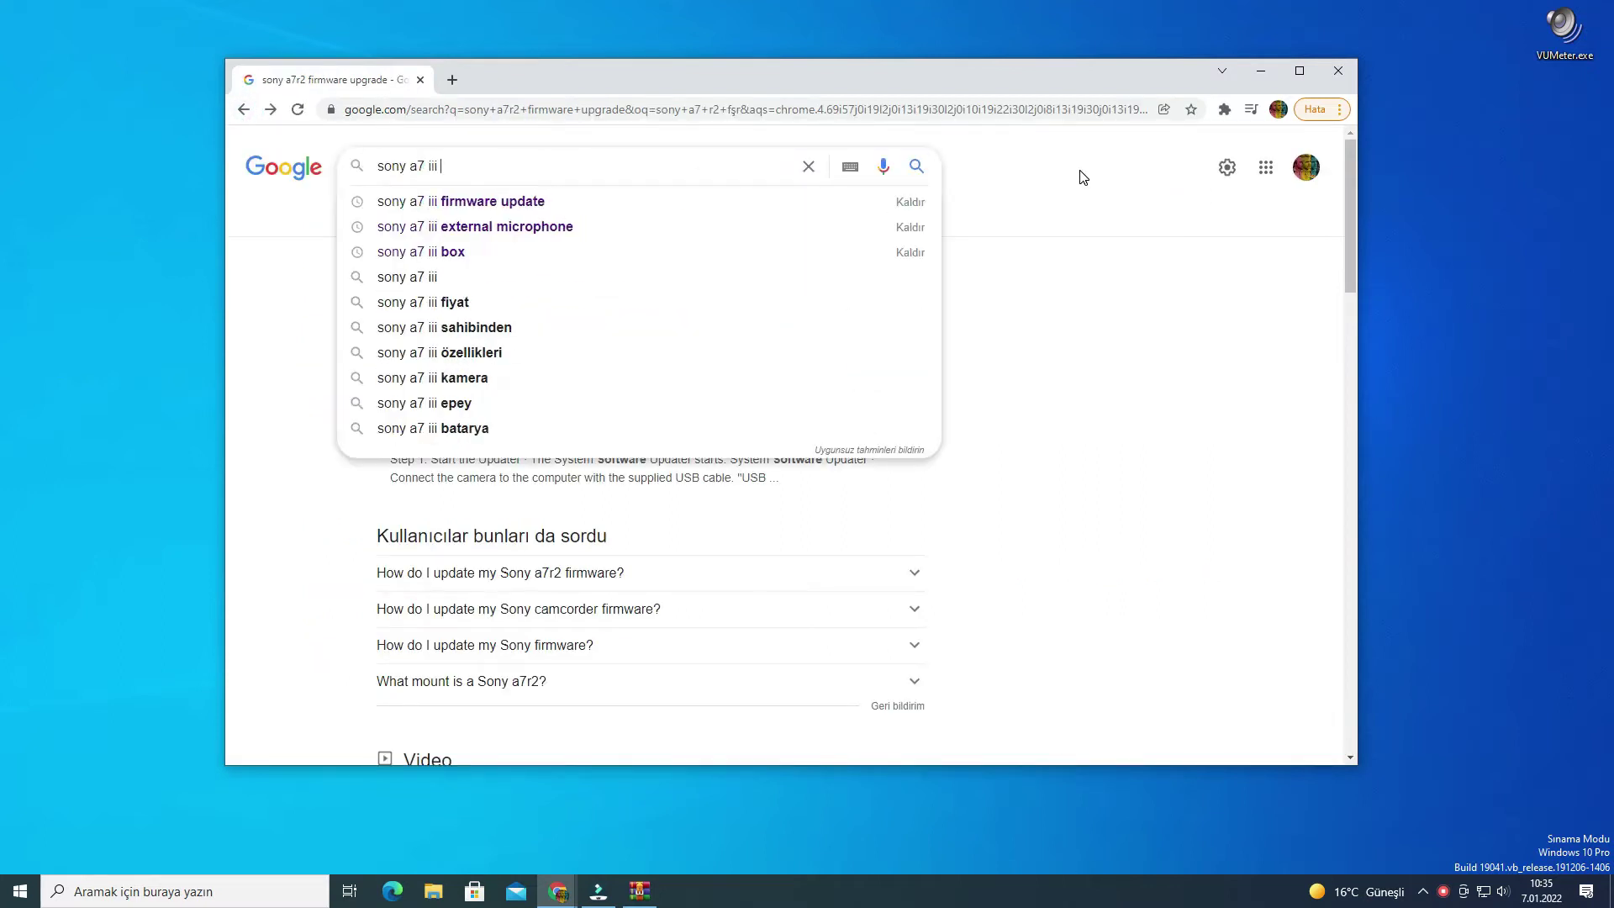
left_click(542, 210)
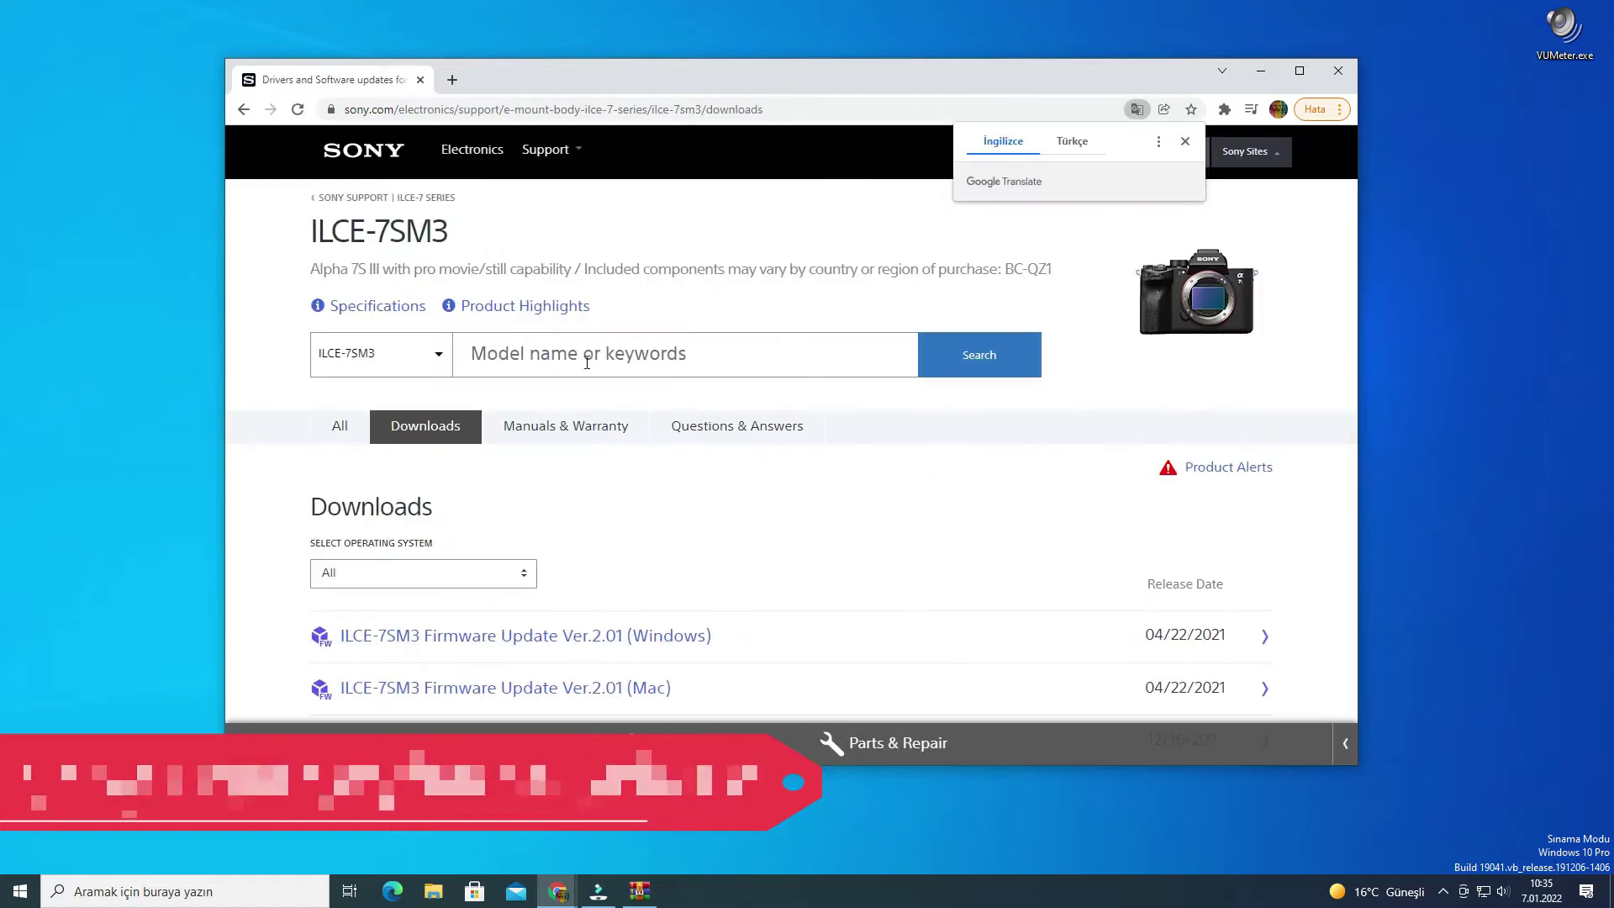
Change the product category from the ILCE-7SM3 page to Cameras & Camcorders and choose Digital Cameras
left_click(435, 360)
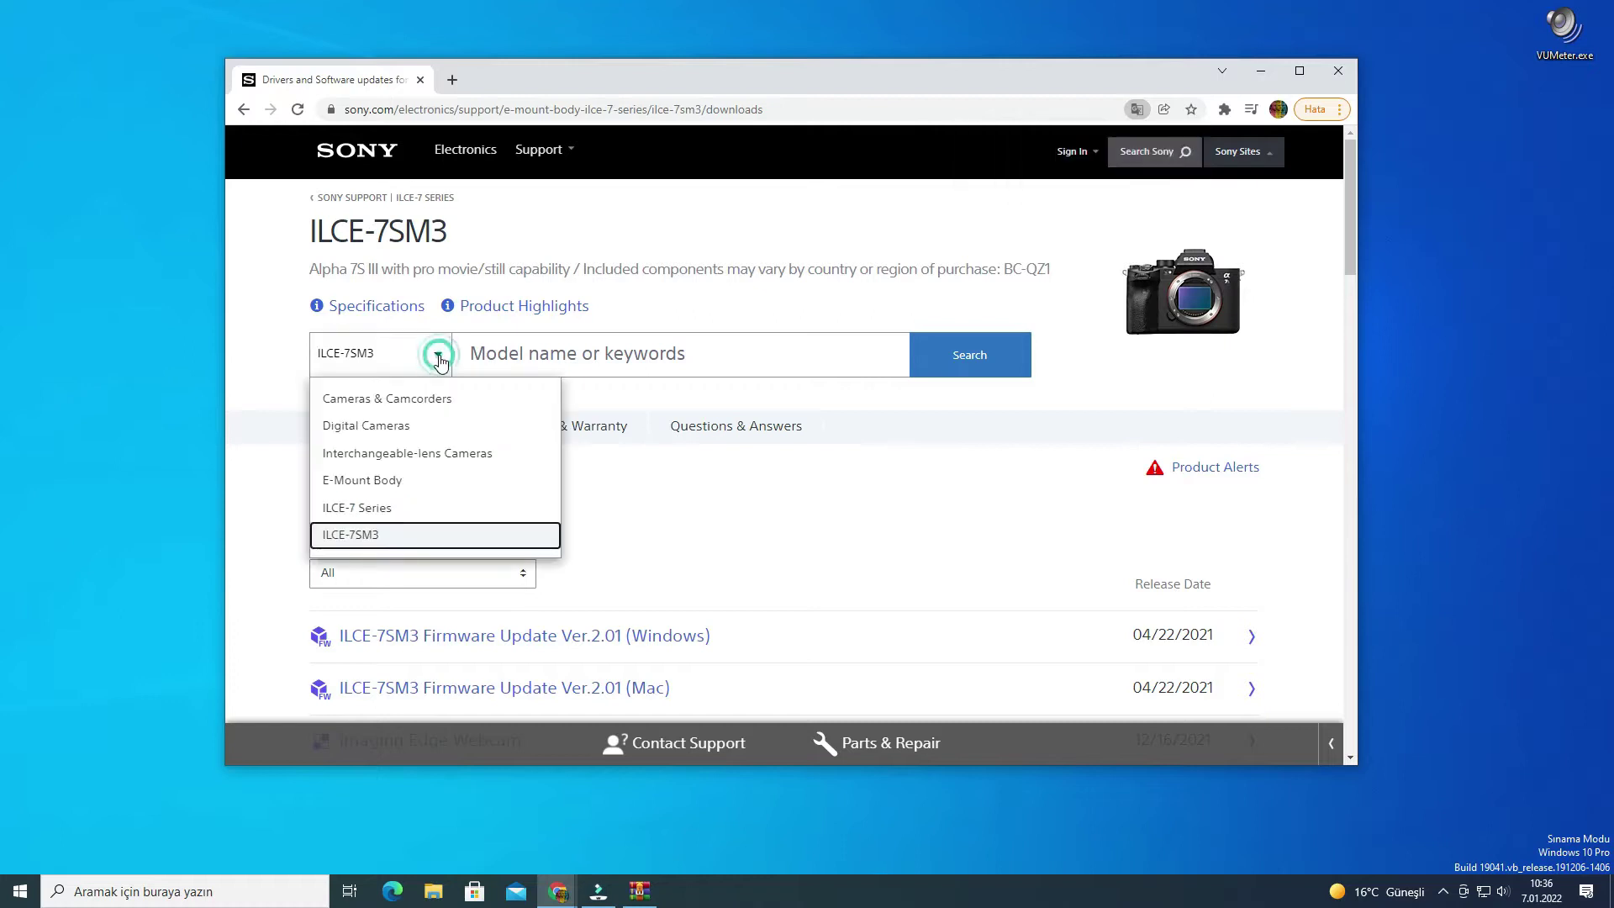
left_click(423, 401)
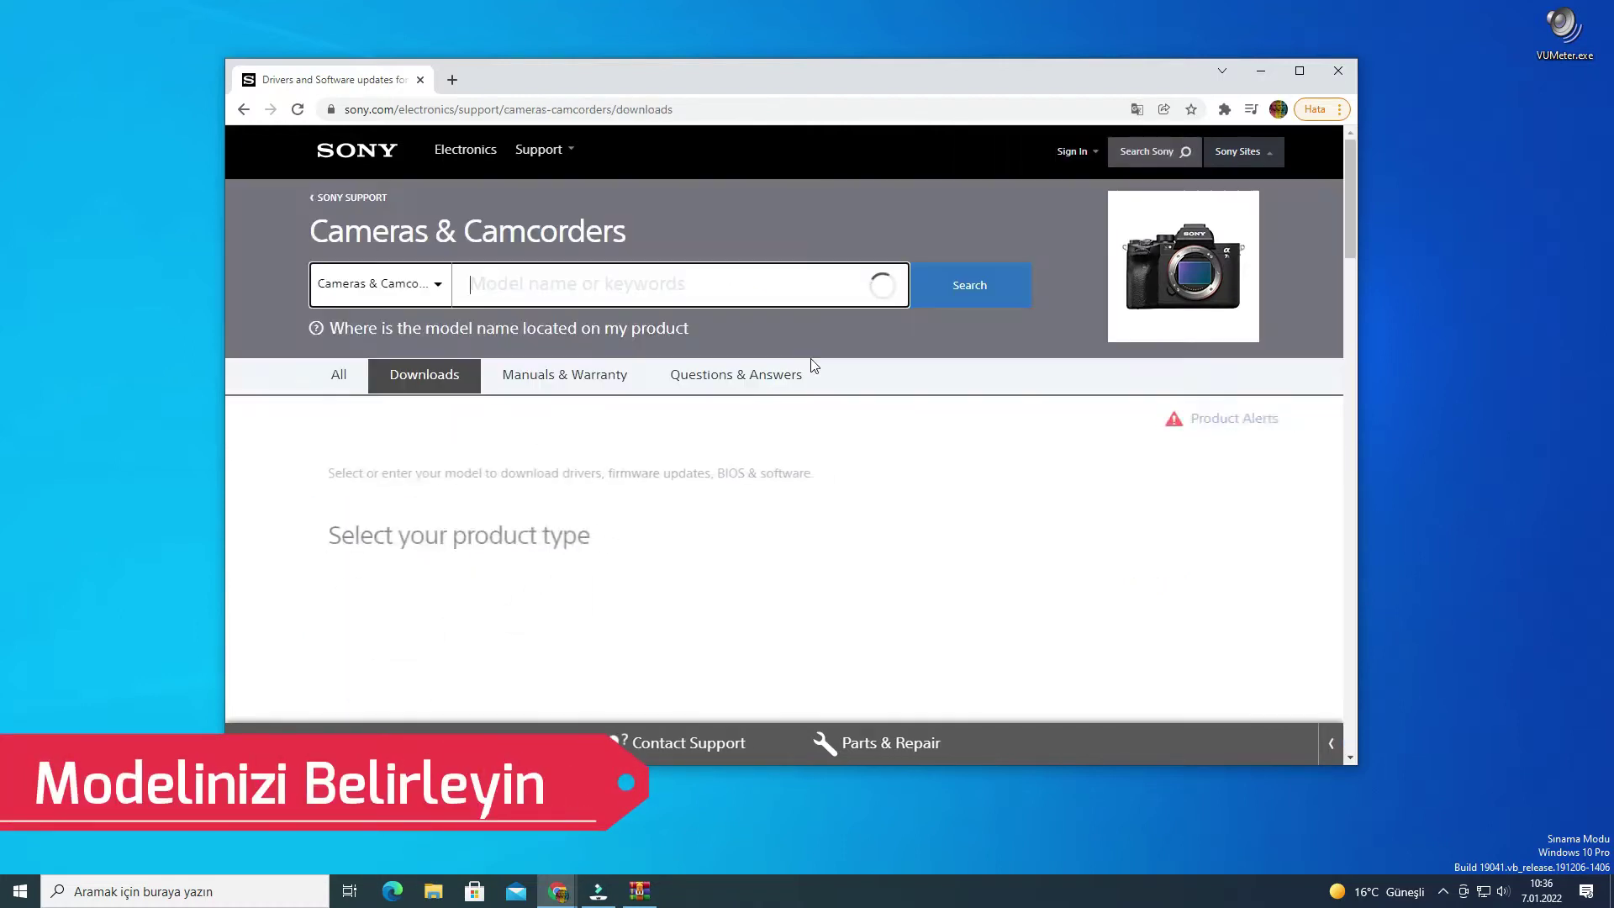
left_click(395, 602)
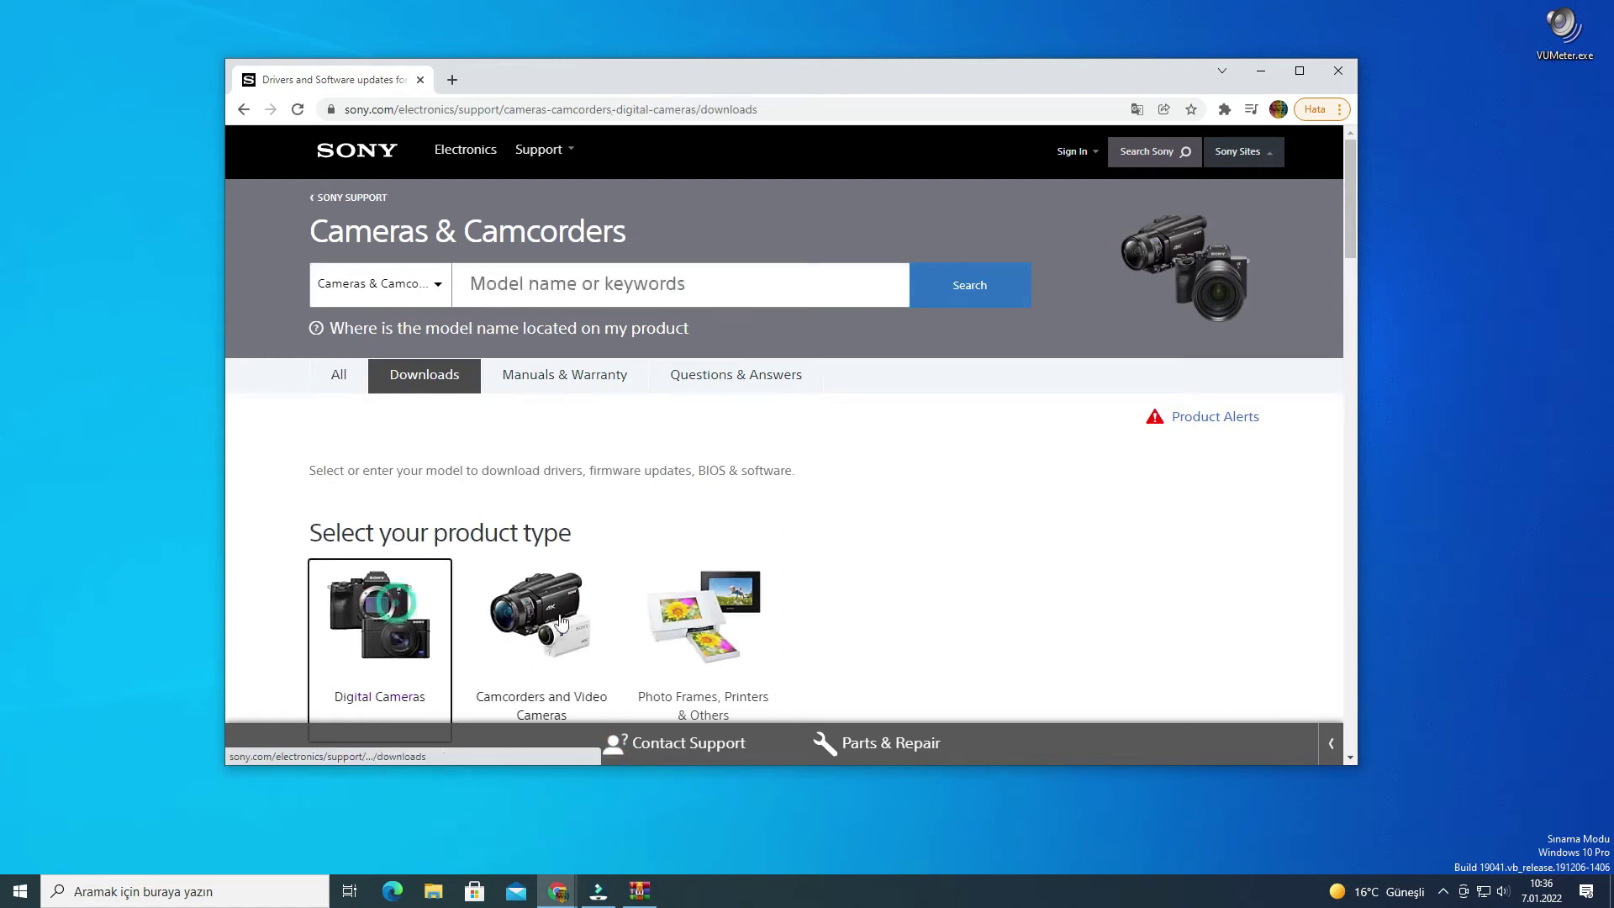
Narrow the product type to Interchangeable-lens Cameras with E-Mount Body
scroll(652, 604, "down", 3)
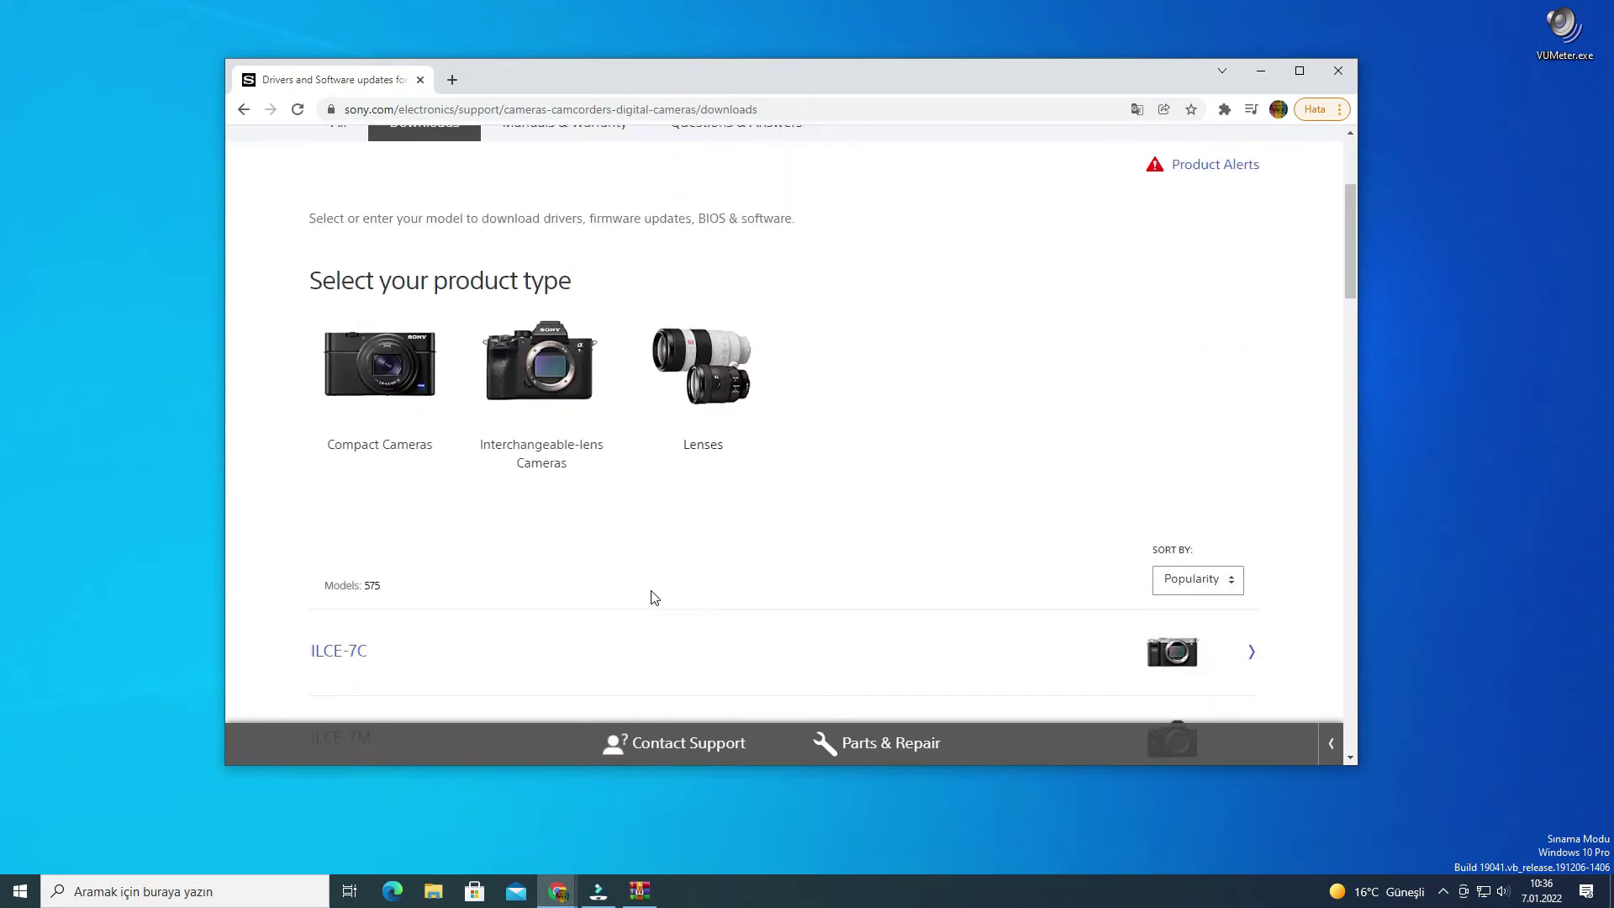
scroll(601, 551, "up", 1)
left_click(570, 496)
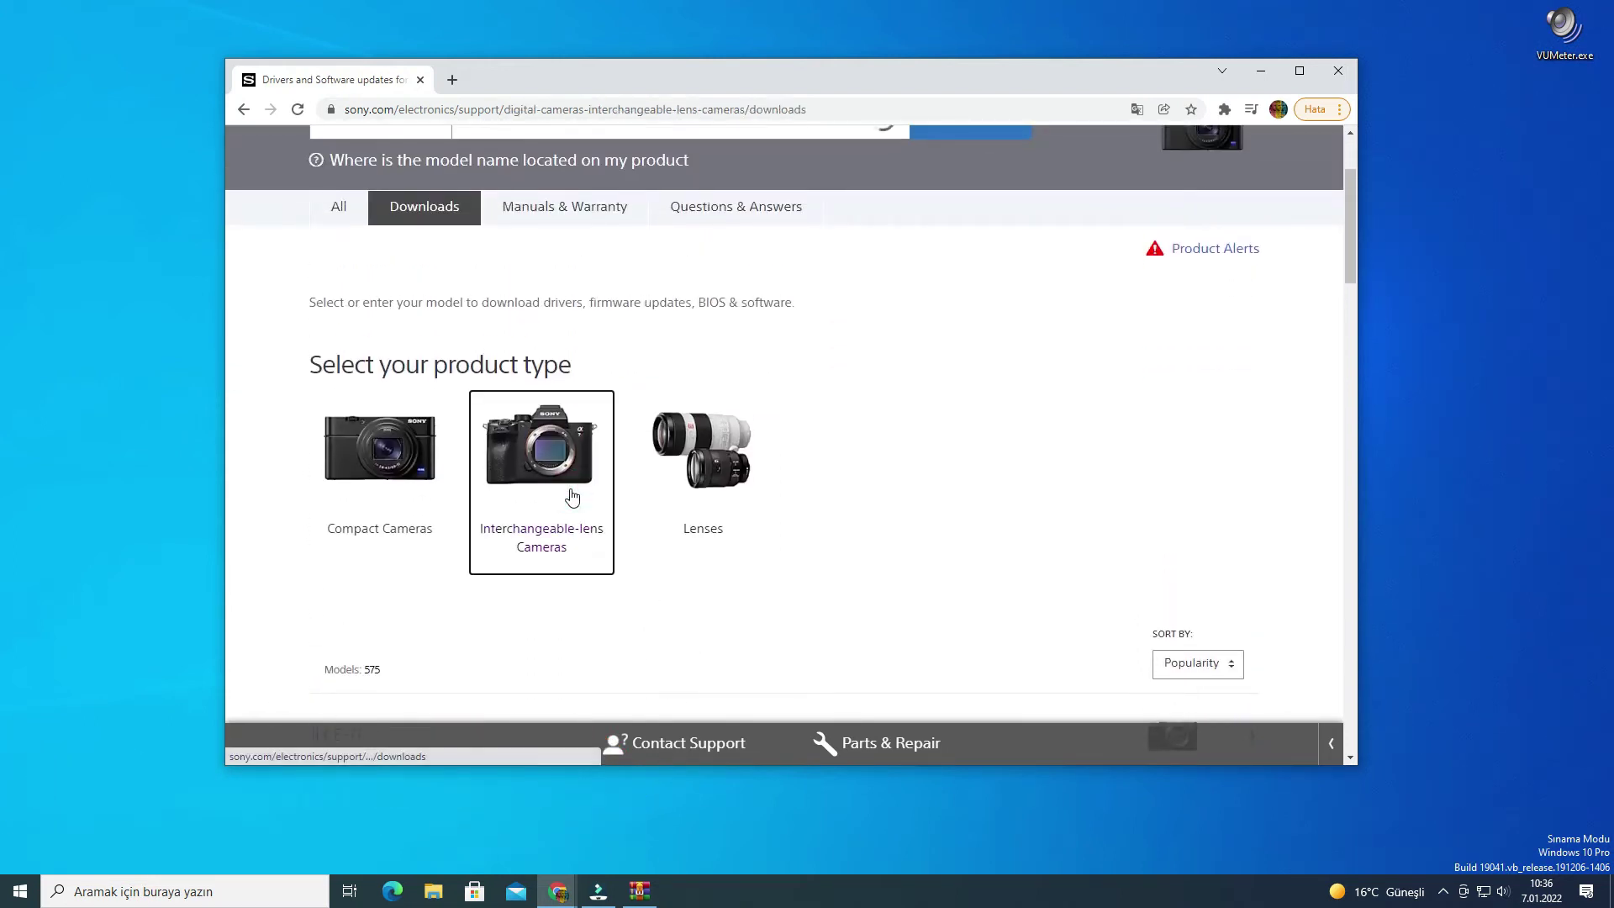
scroll(655, 537, "down", 2)
left_click(577, 497)
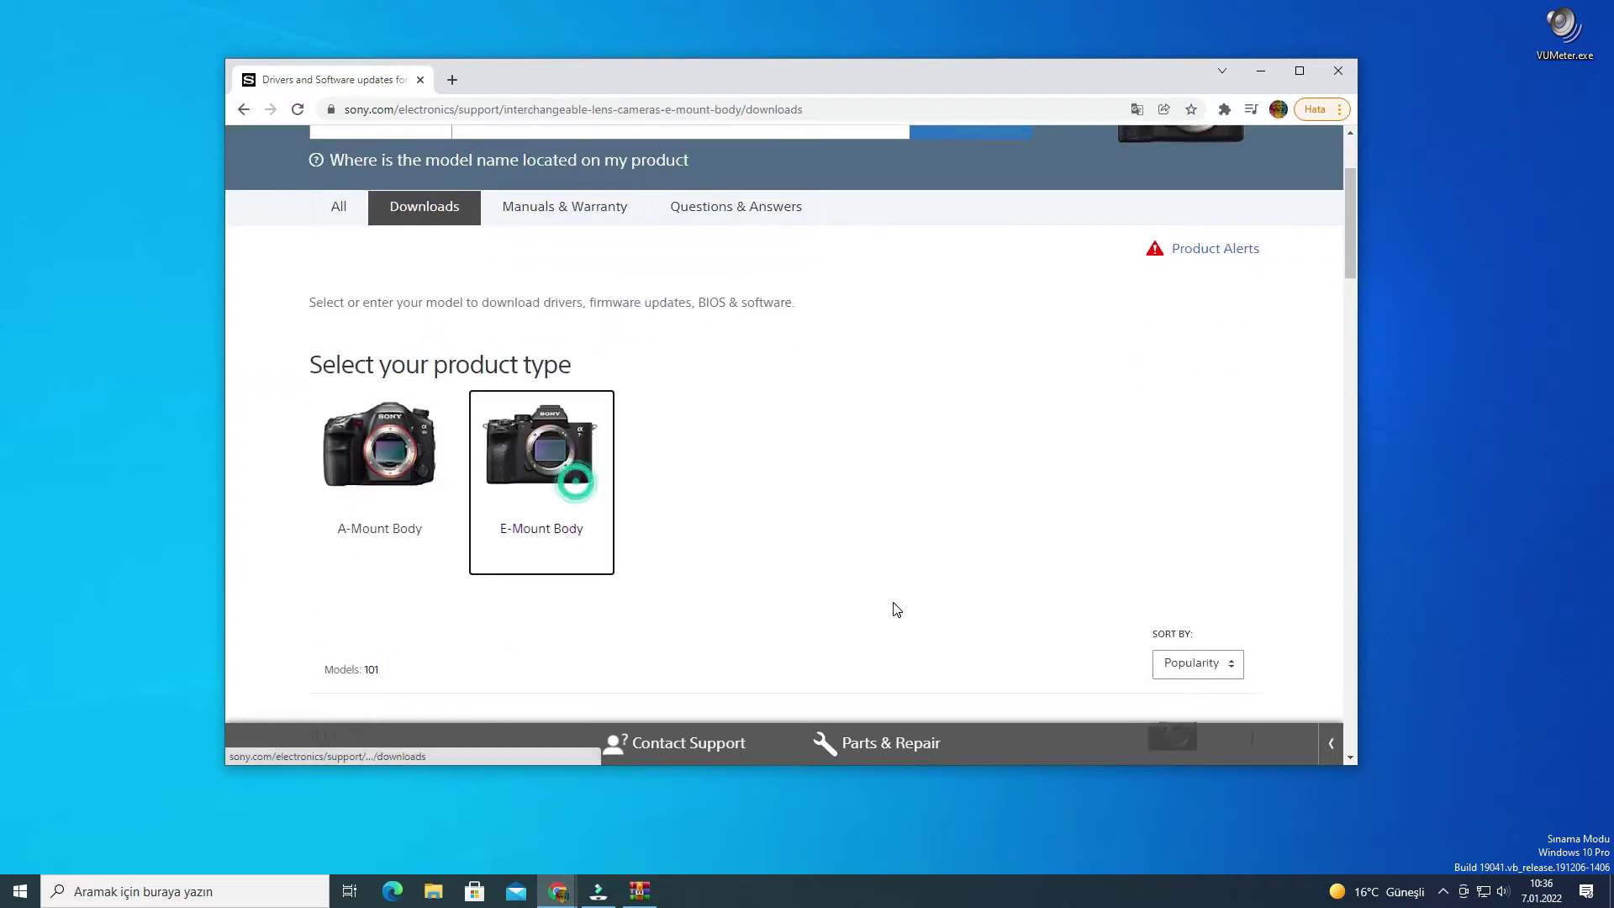
Choose the ILCE-7 Series from the E-mount body product types
scroll(759, 584, "down", 2)
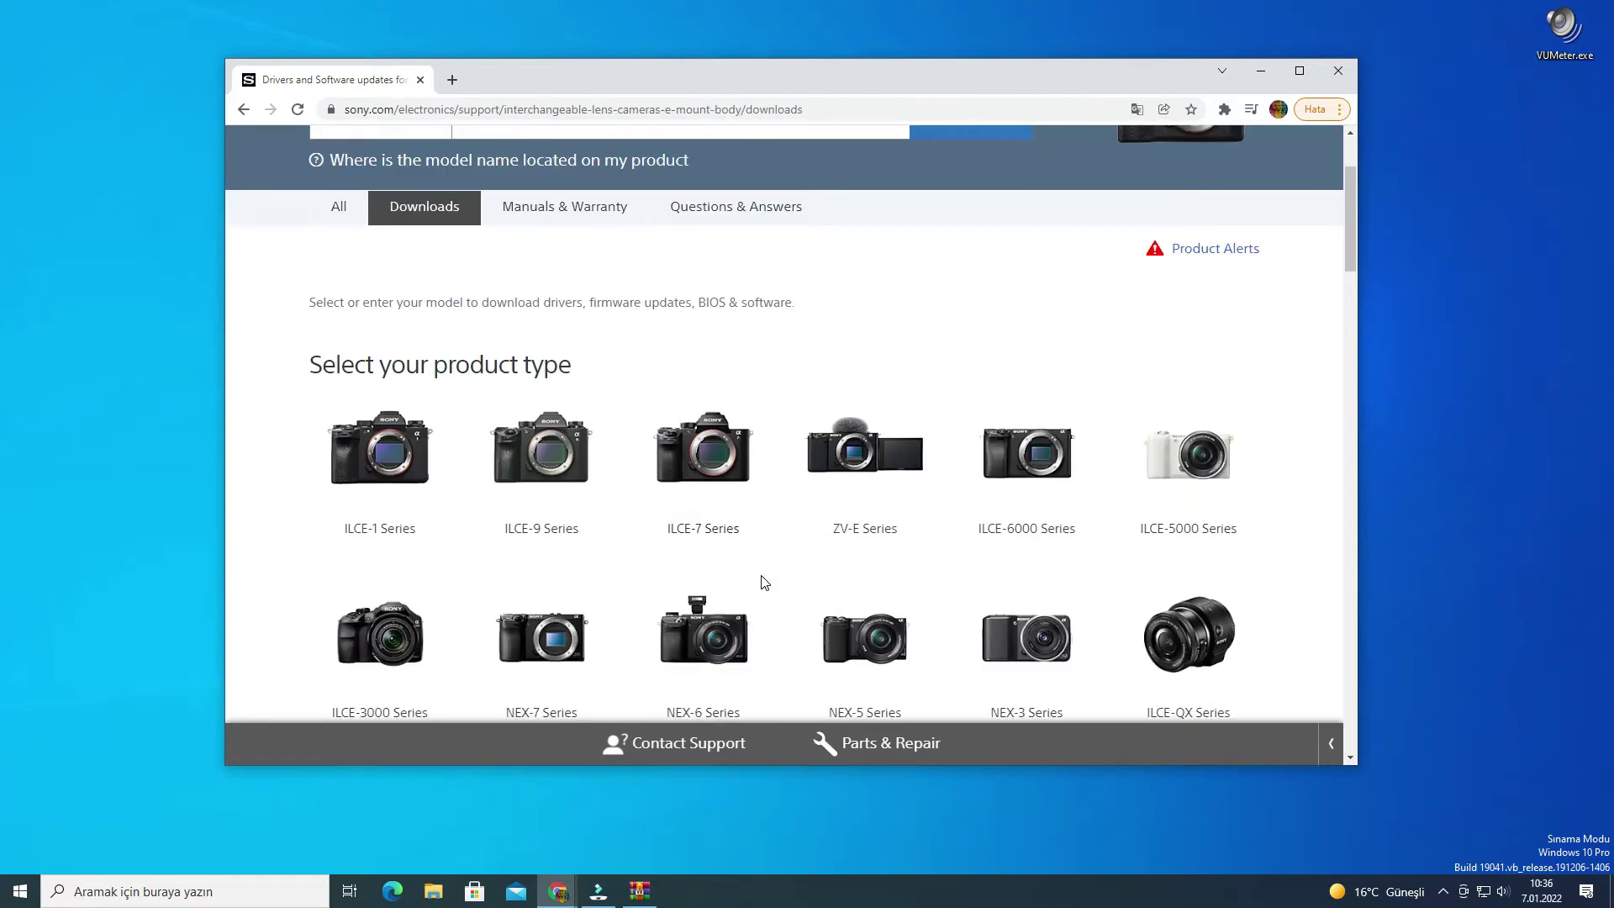
scroll(759, 583, "down", 2)
scroll(794, 542, "up", 1)
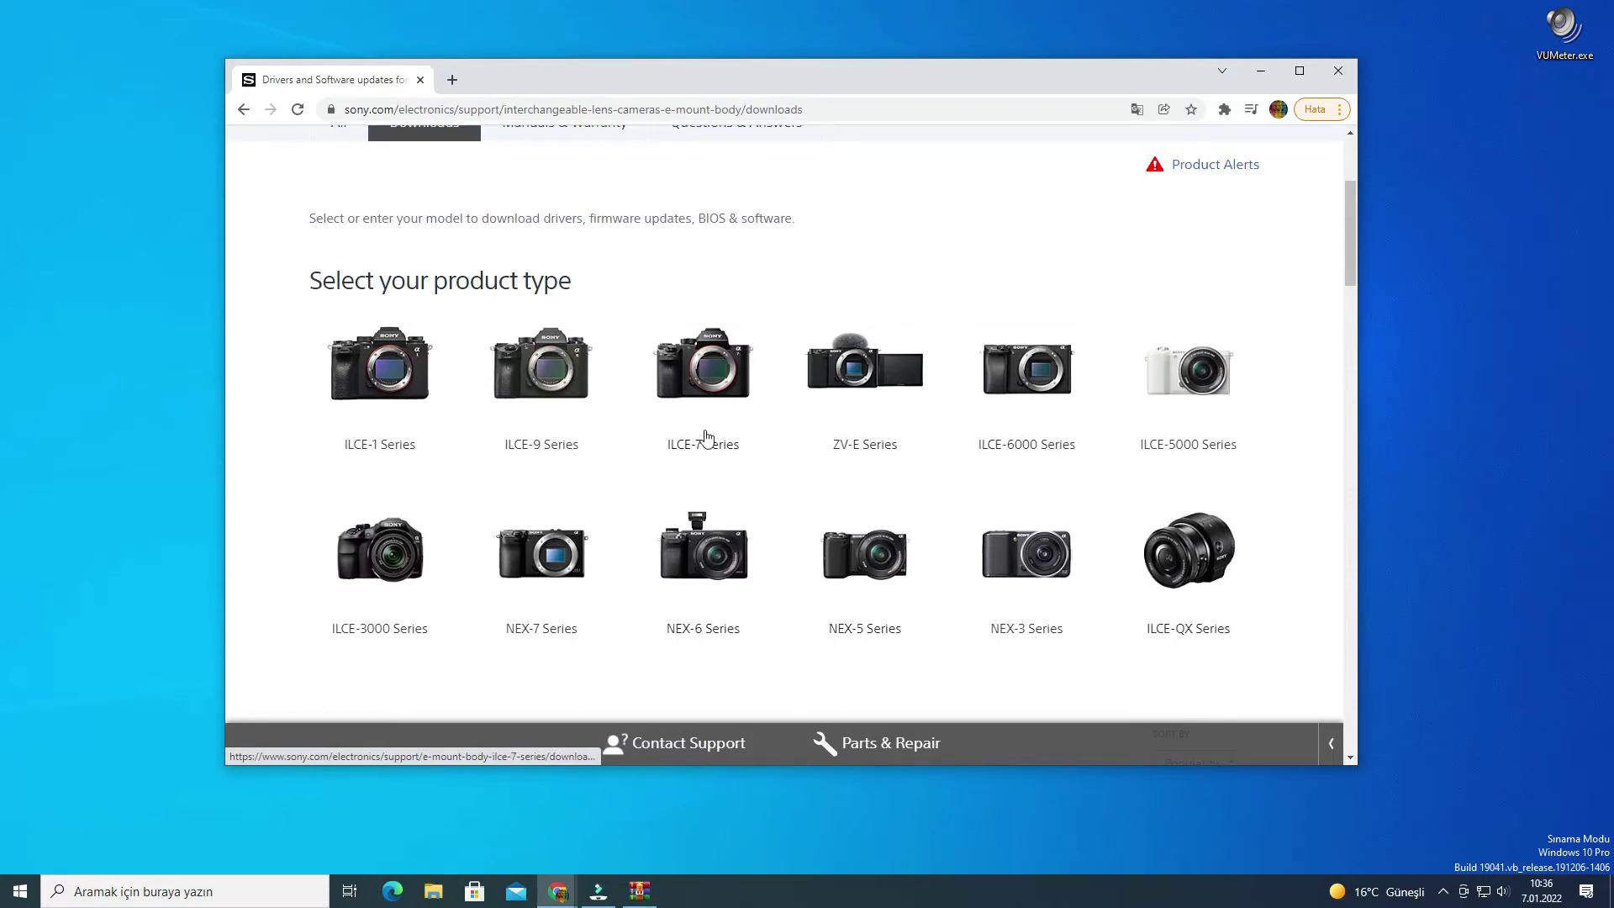
left_click(716, 465)
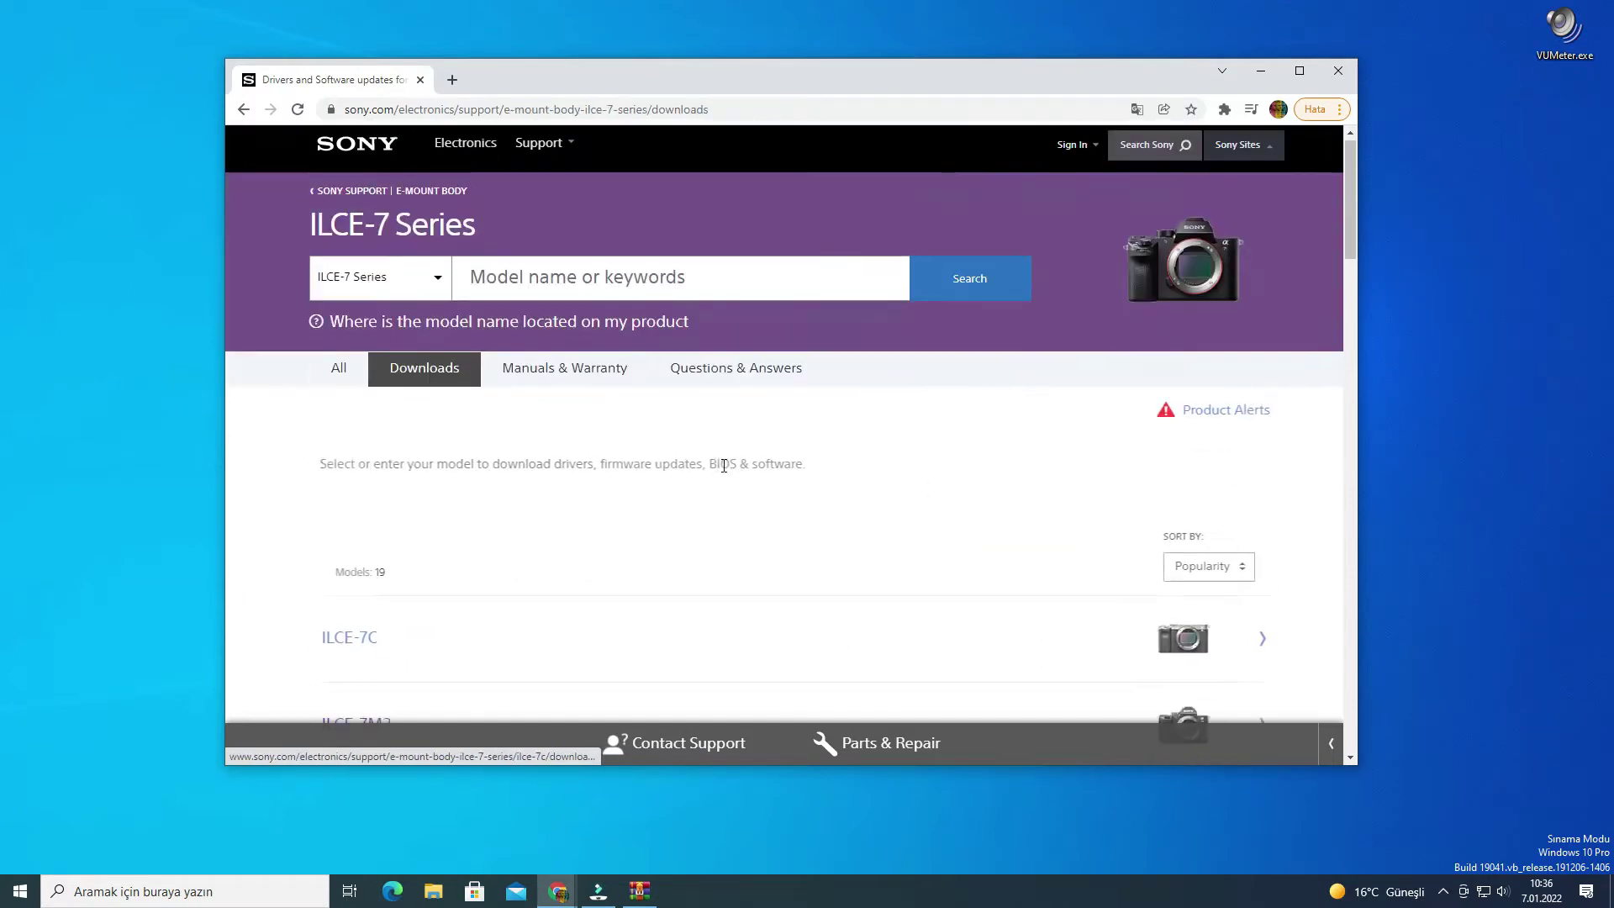
Look through the ILCE-7 Series models and open the downloads page for the ILCE-7M3
scroll(725, 530, "down", 5)
scroll(725, 529, "up", 1)
scroll(421, 383, "down", 1)
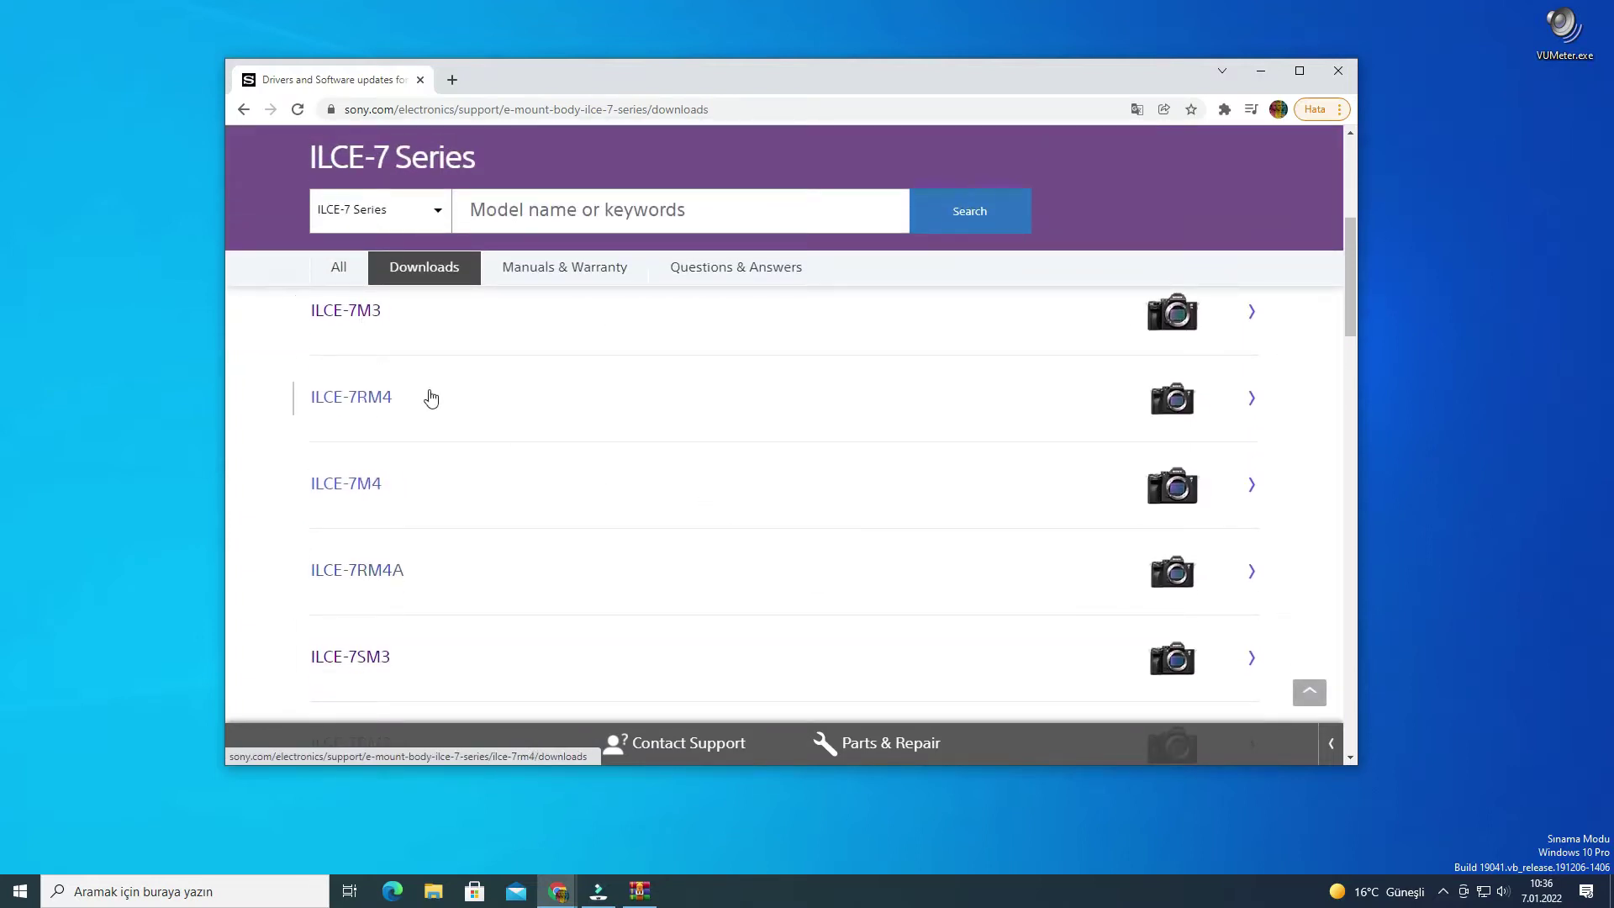
scroll(430, 398, "up", 3)
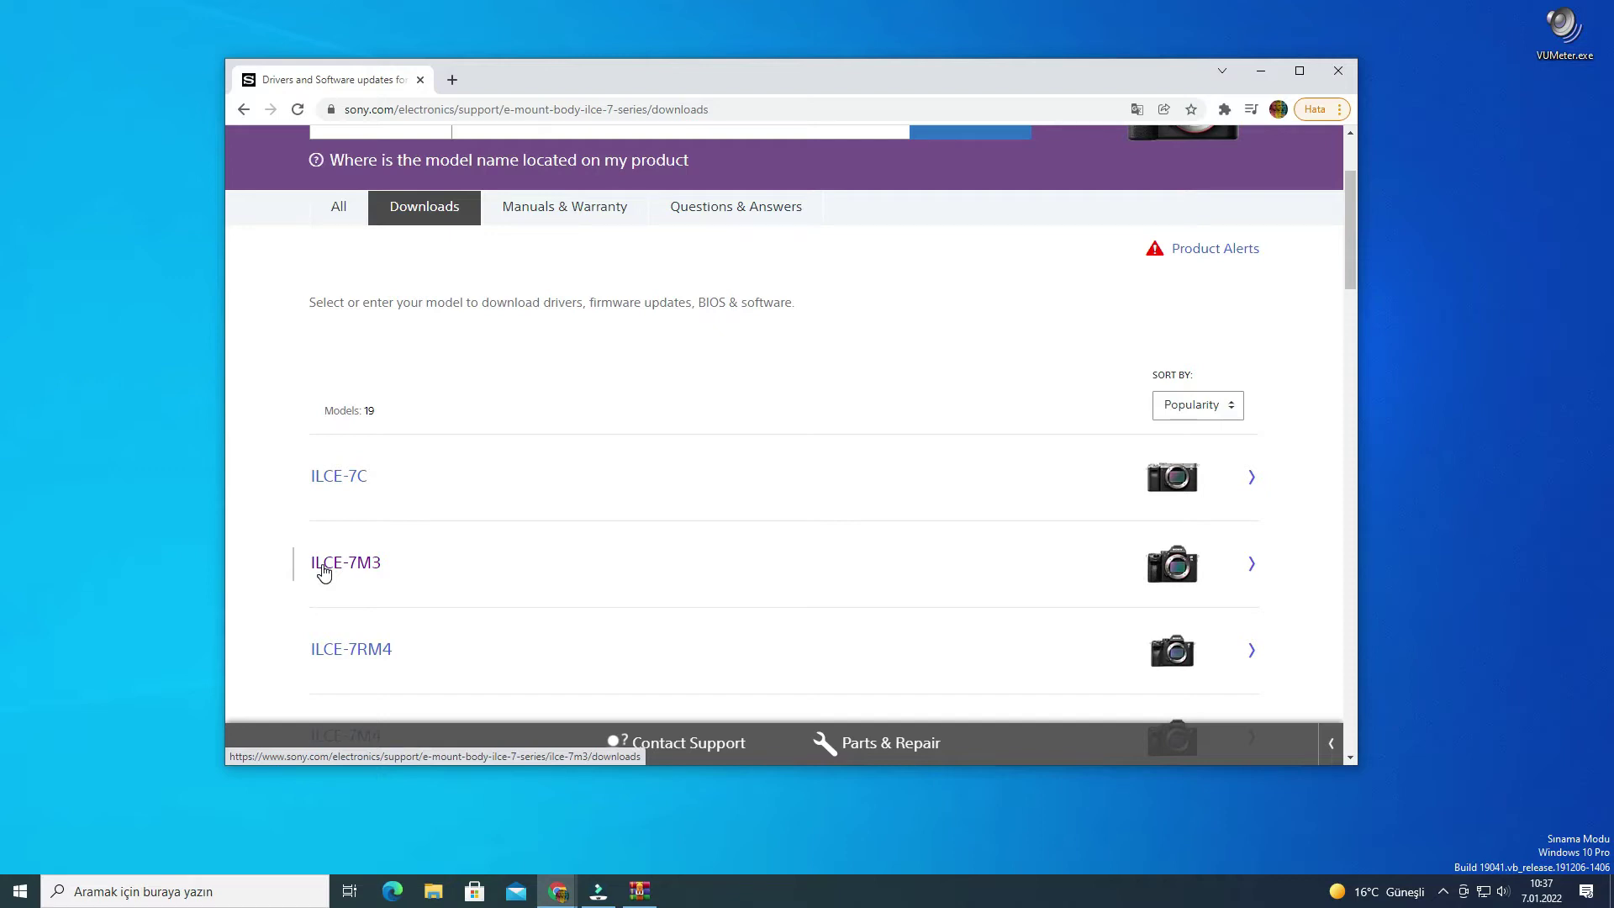
scroll(329, 530, "down", 9)
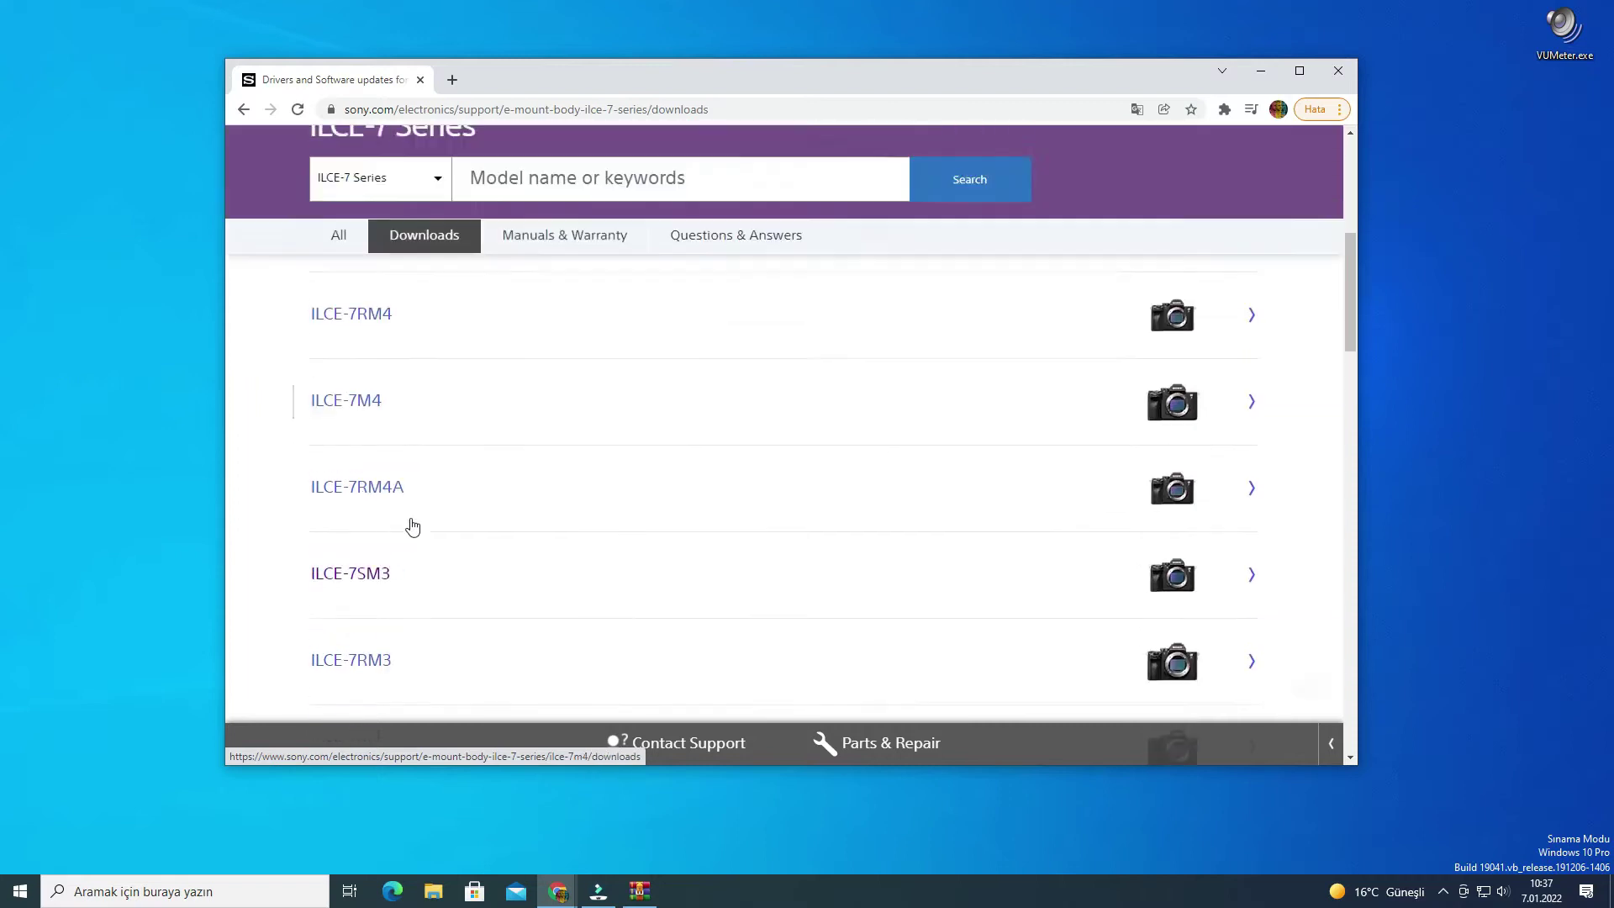
scroll(408, 526, "up", 7)
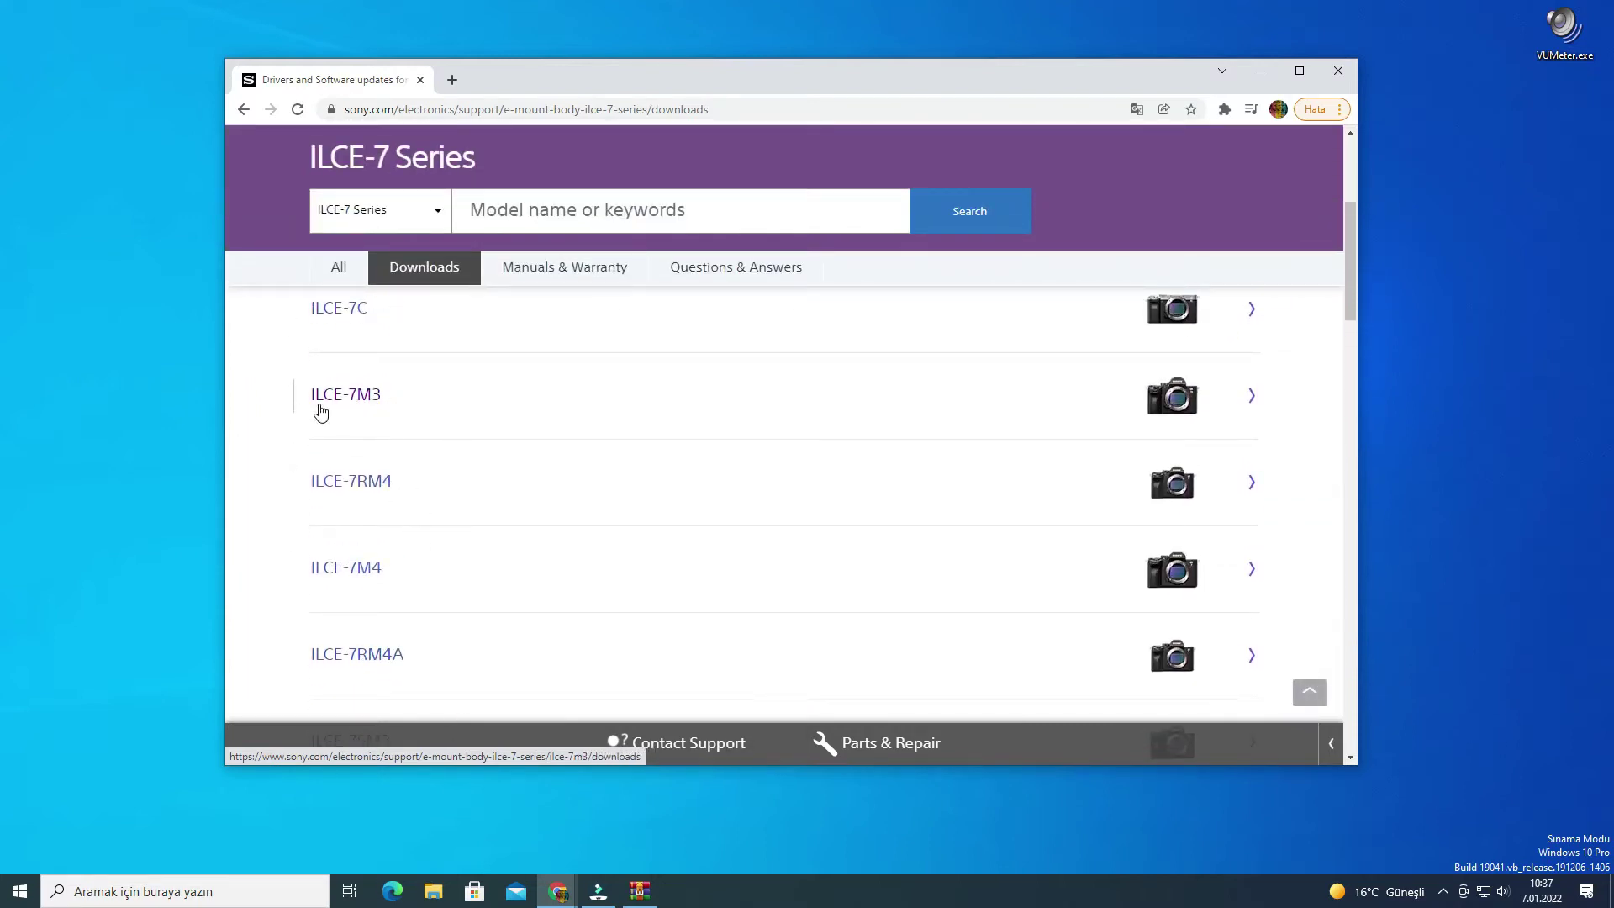
left_click(374, 404)
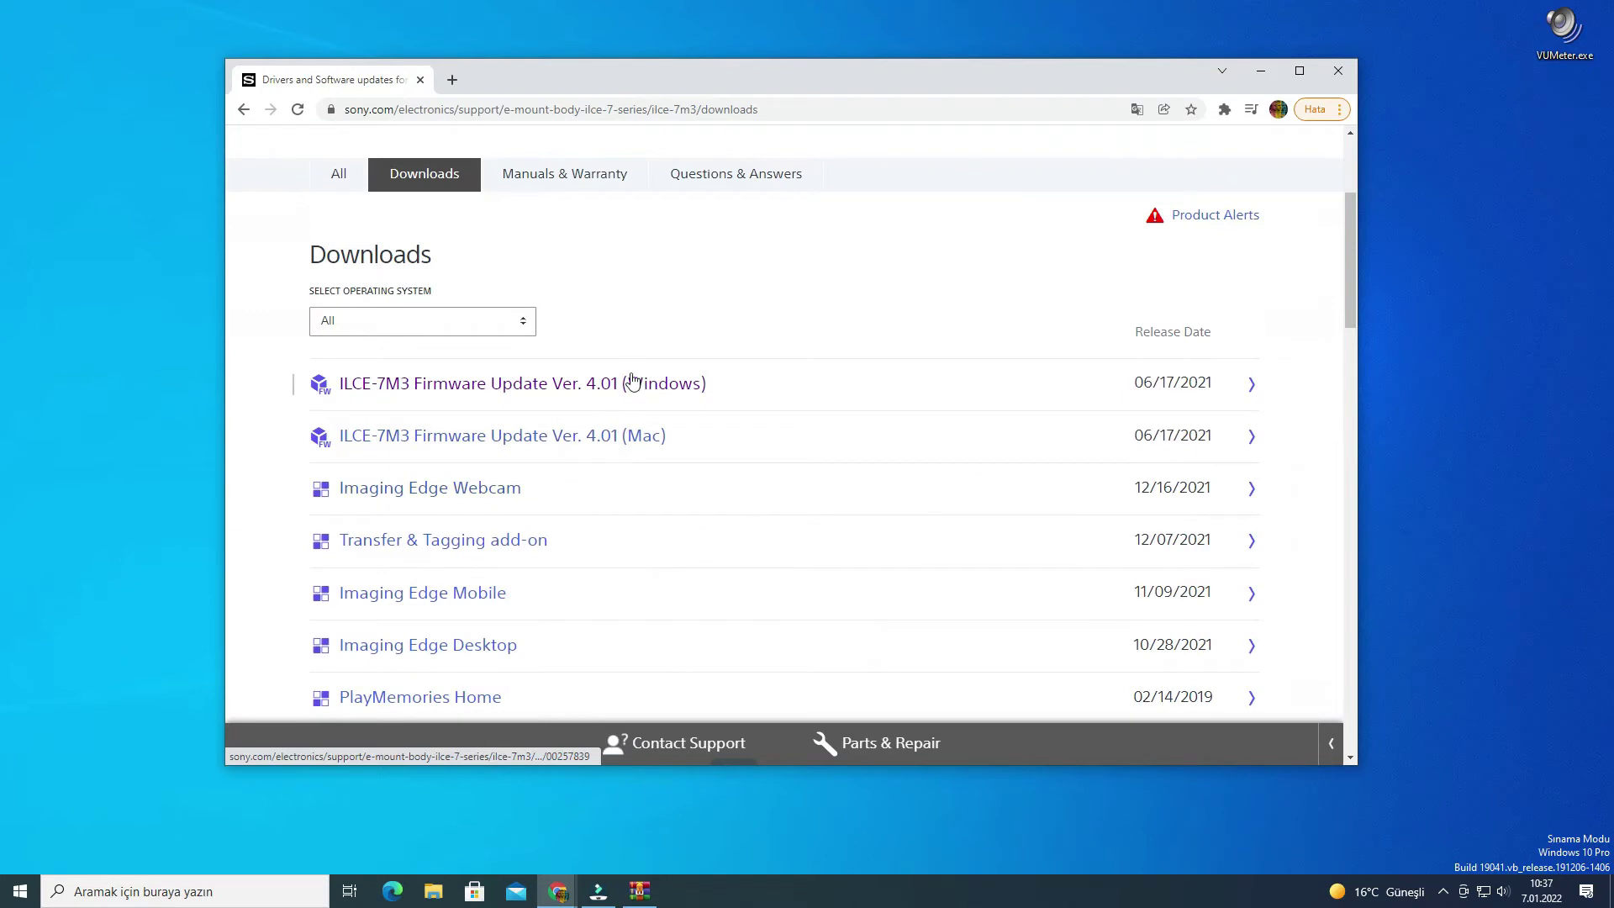
Look over the ILCE-7M3 downloads and operating system choices, and open the Firmware Update Ver. 4.01 (Windows) page
scroll(882, 508, "down", 3)
scroll(881, 508, "up", 4)
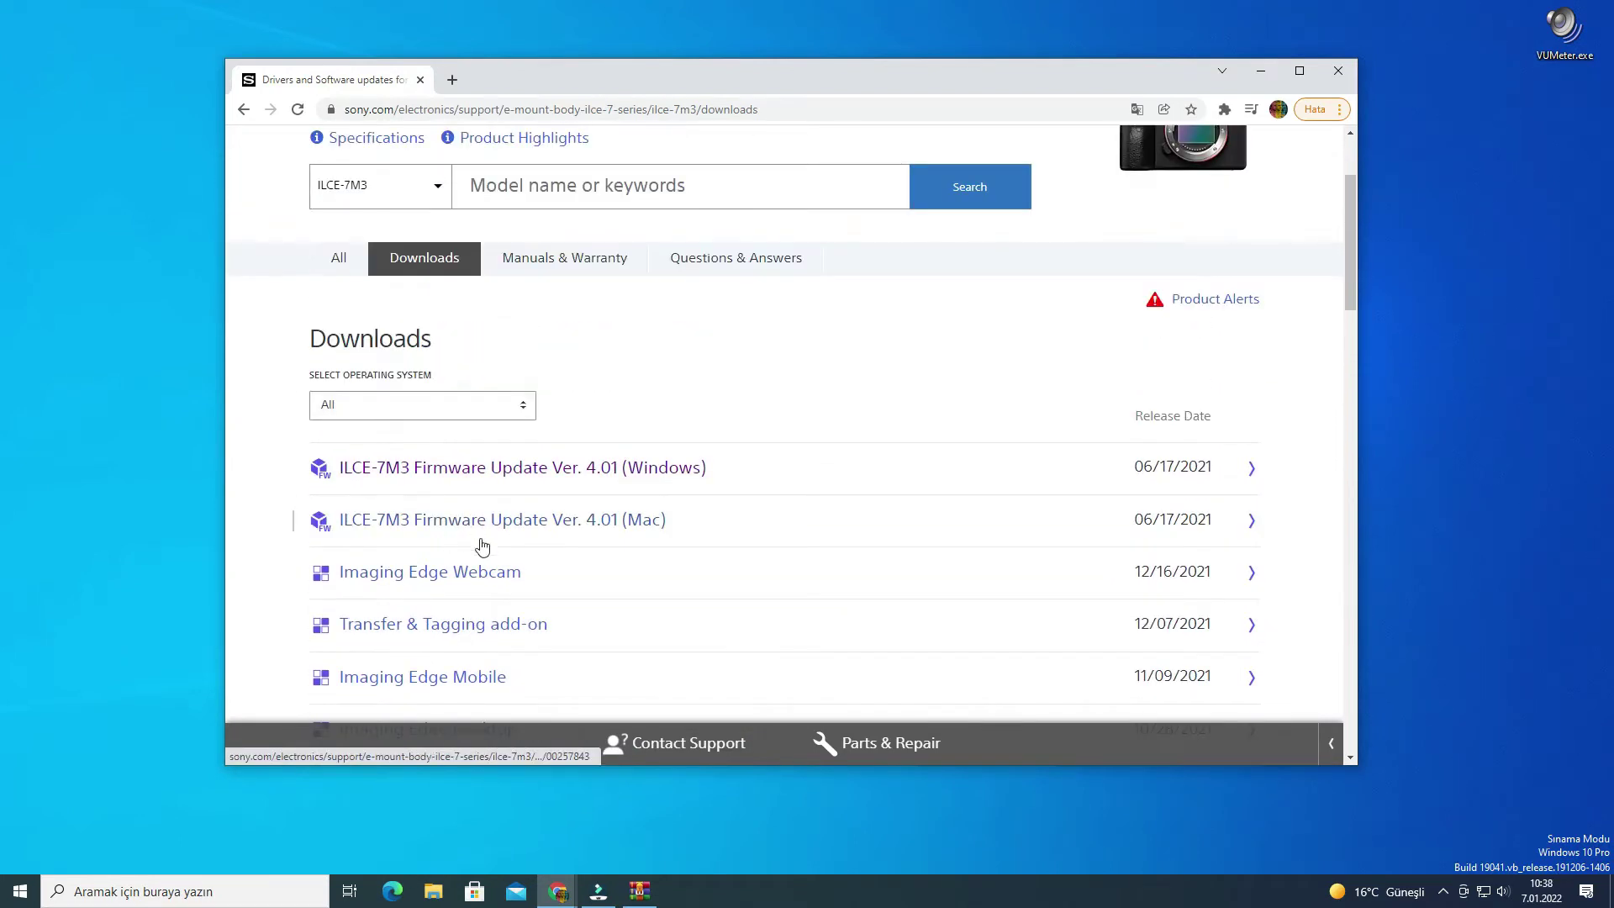
scroll(560, 539, "down", 2)
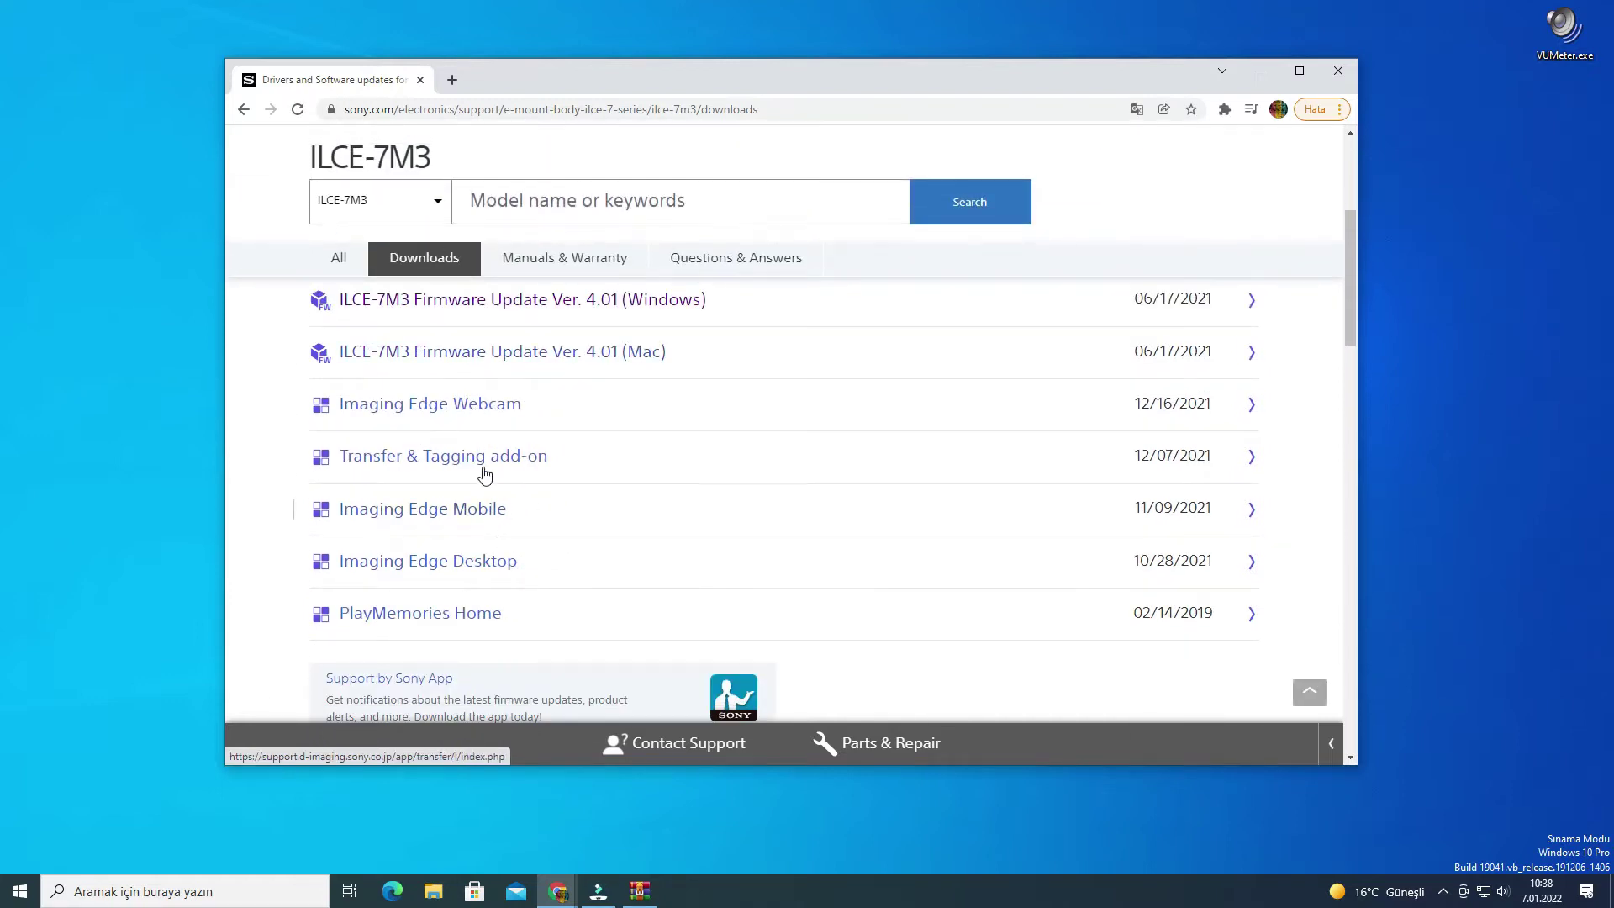
scroll(504, 549, "up", 2)
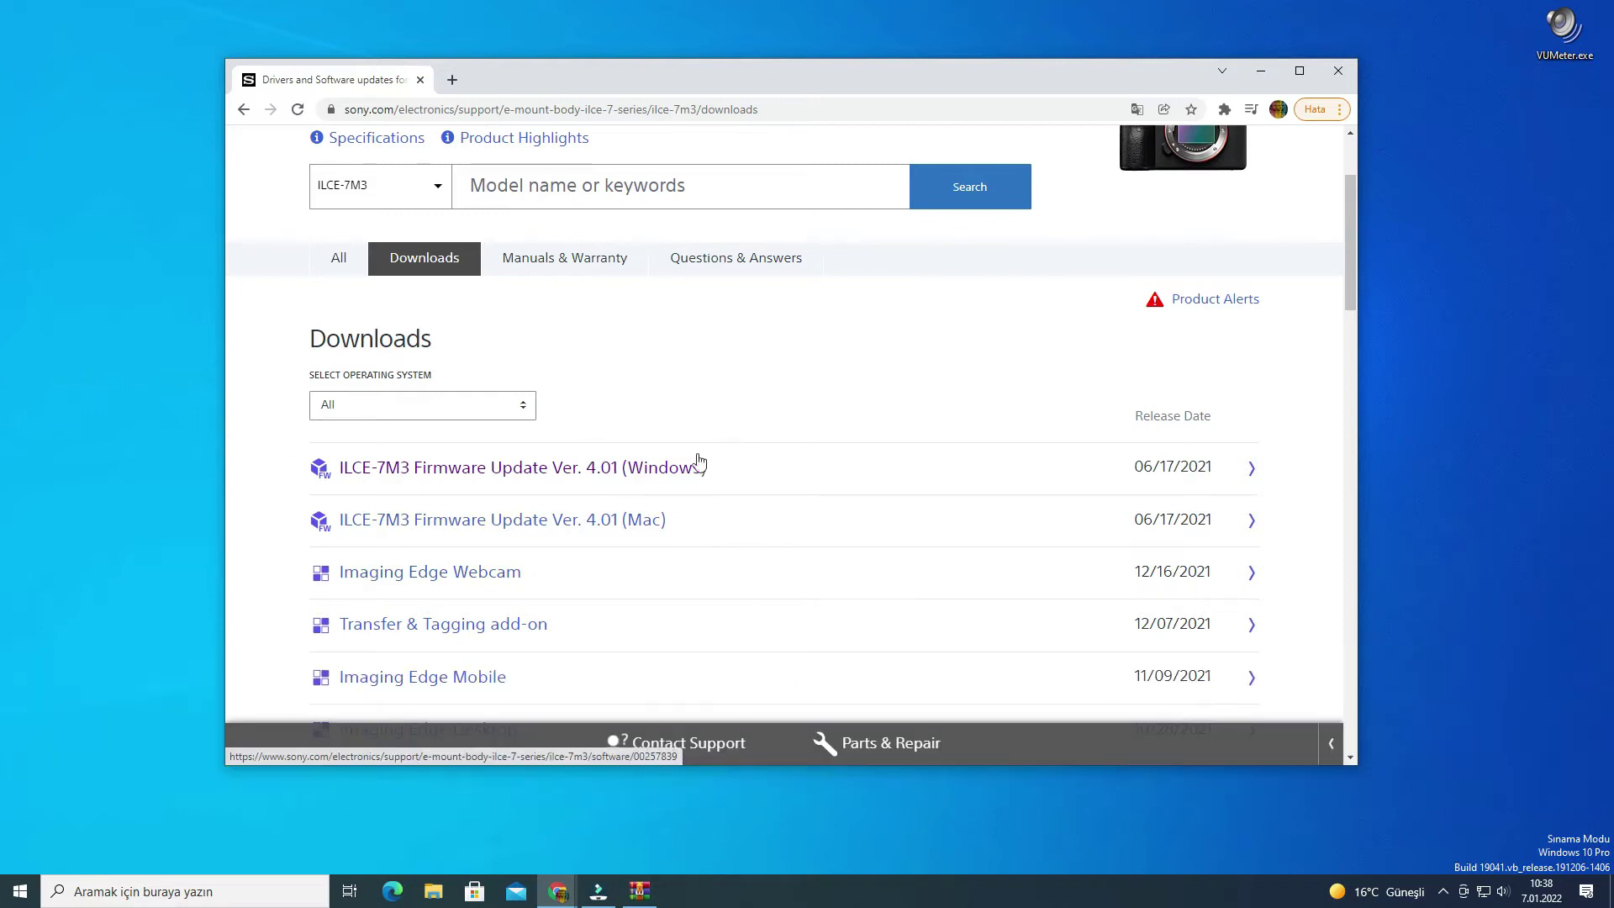
left_click(485, 410)
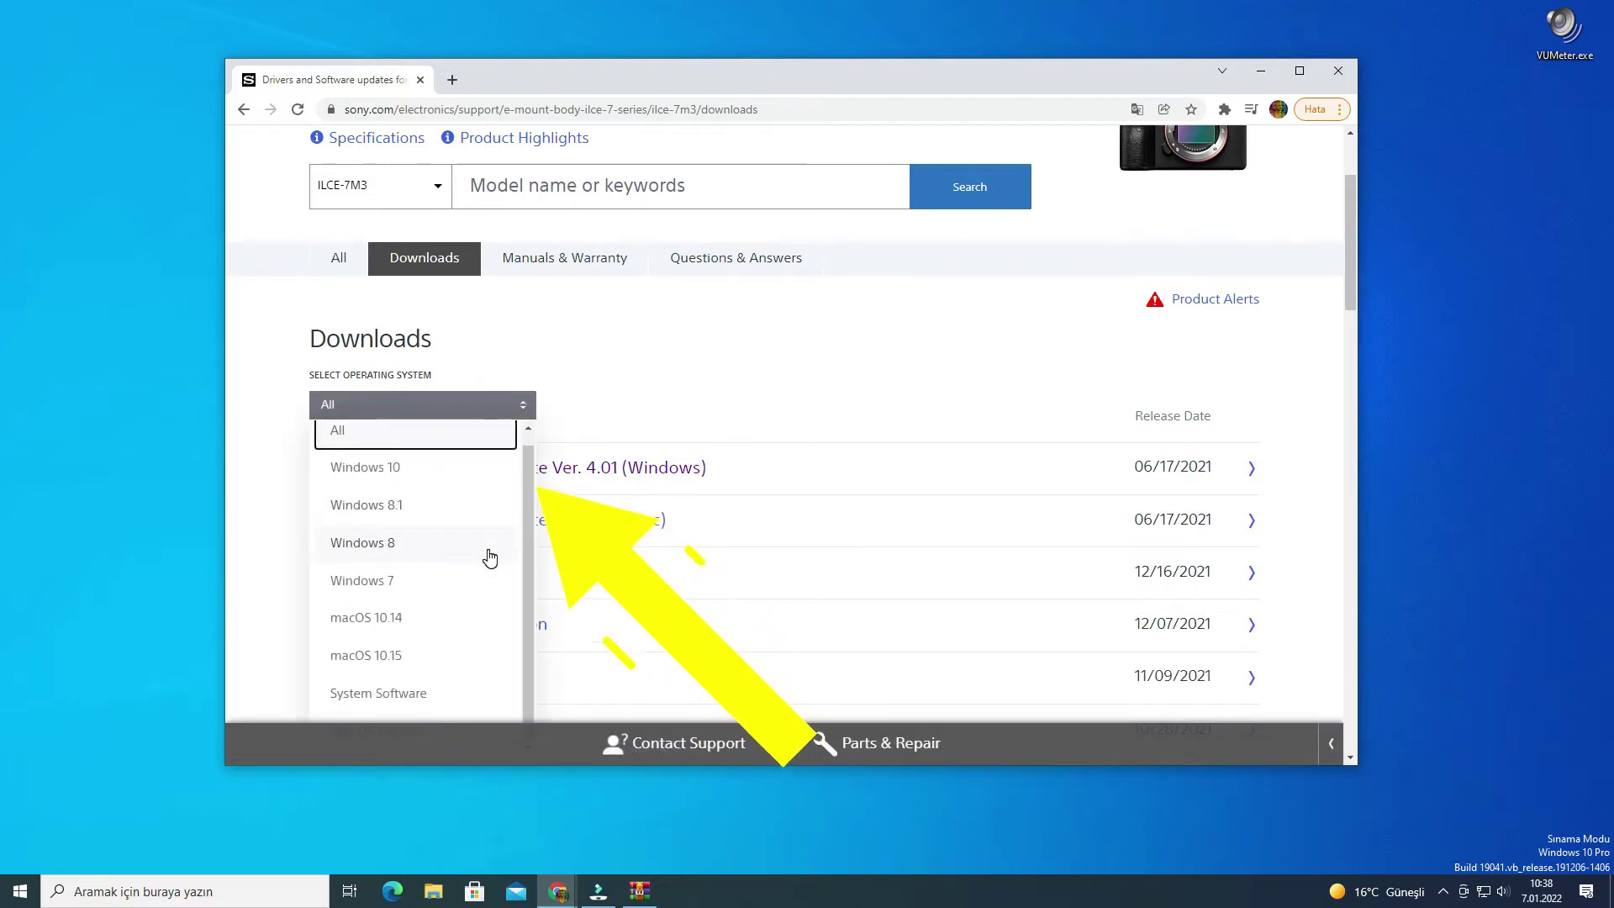
left_click(602, 378)
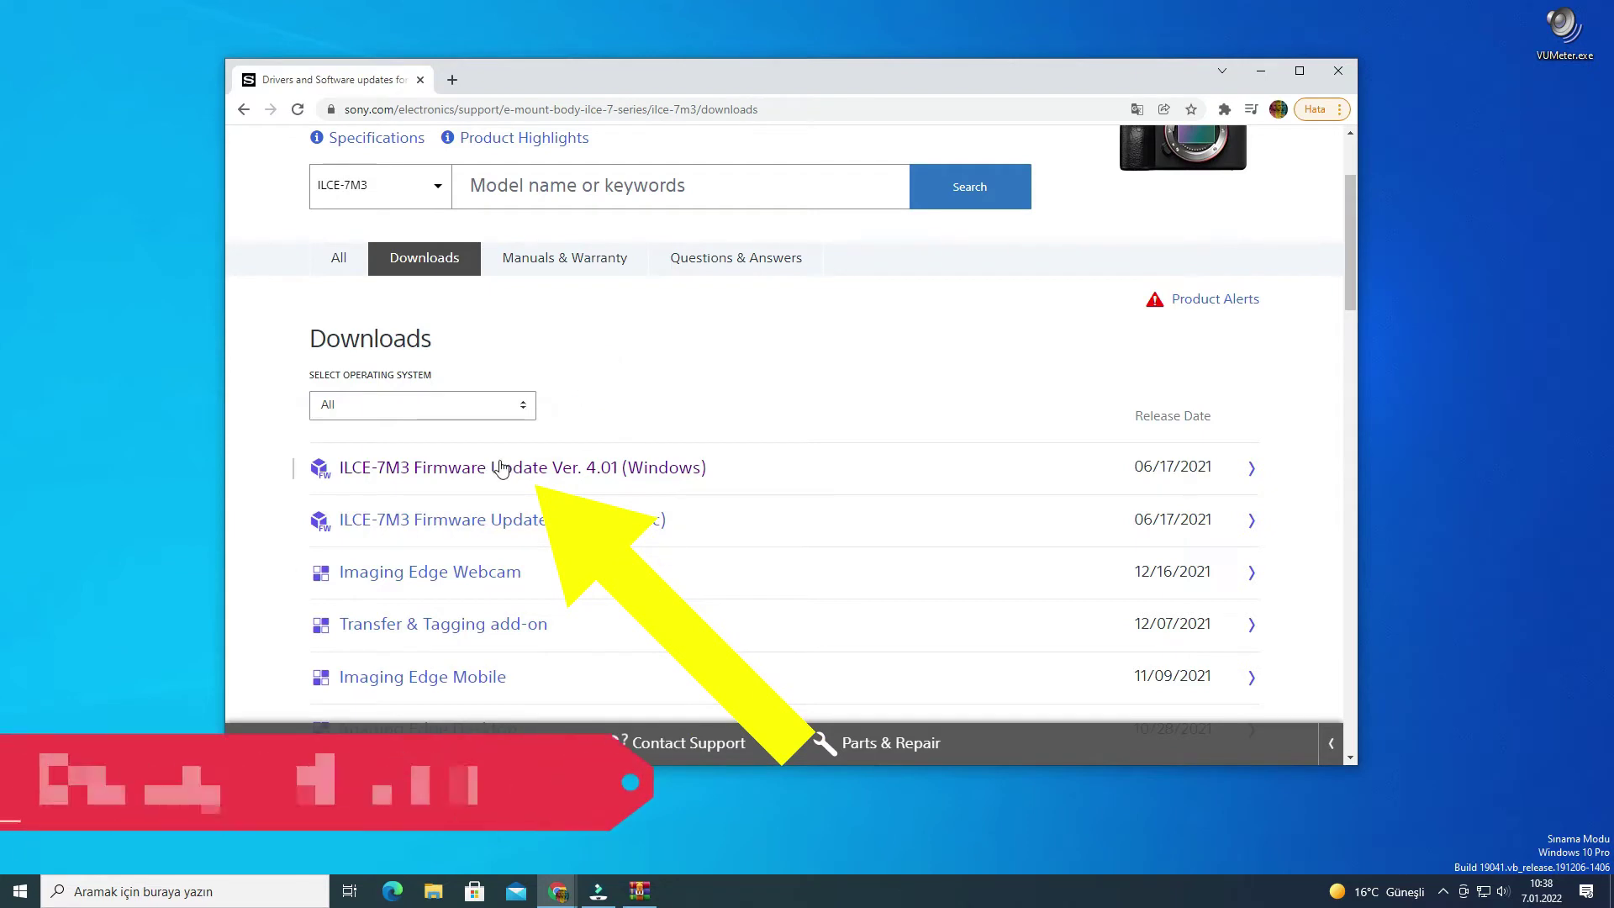
left_click(592, 469)
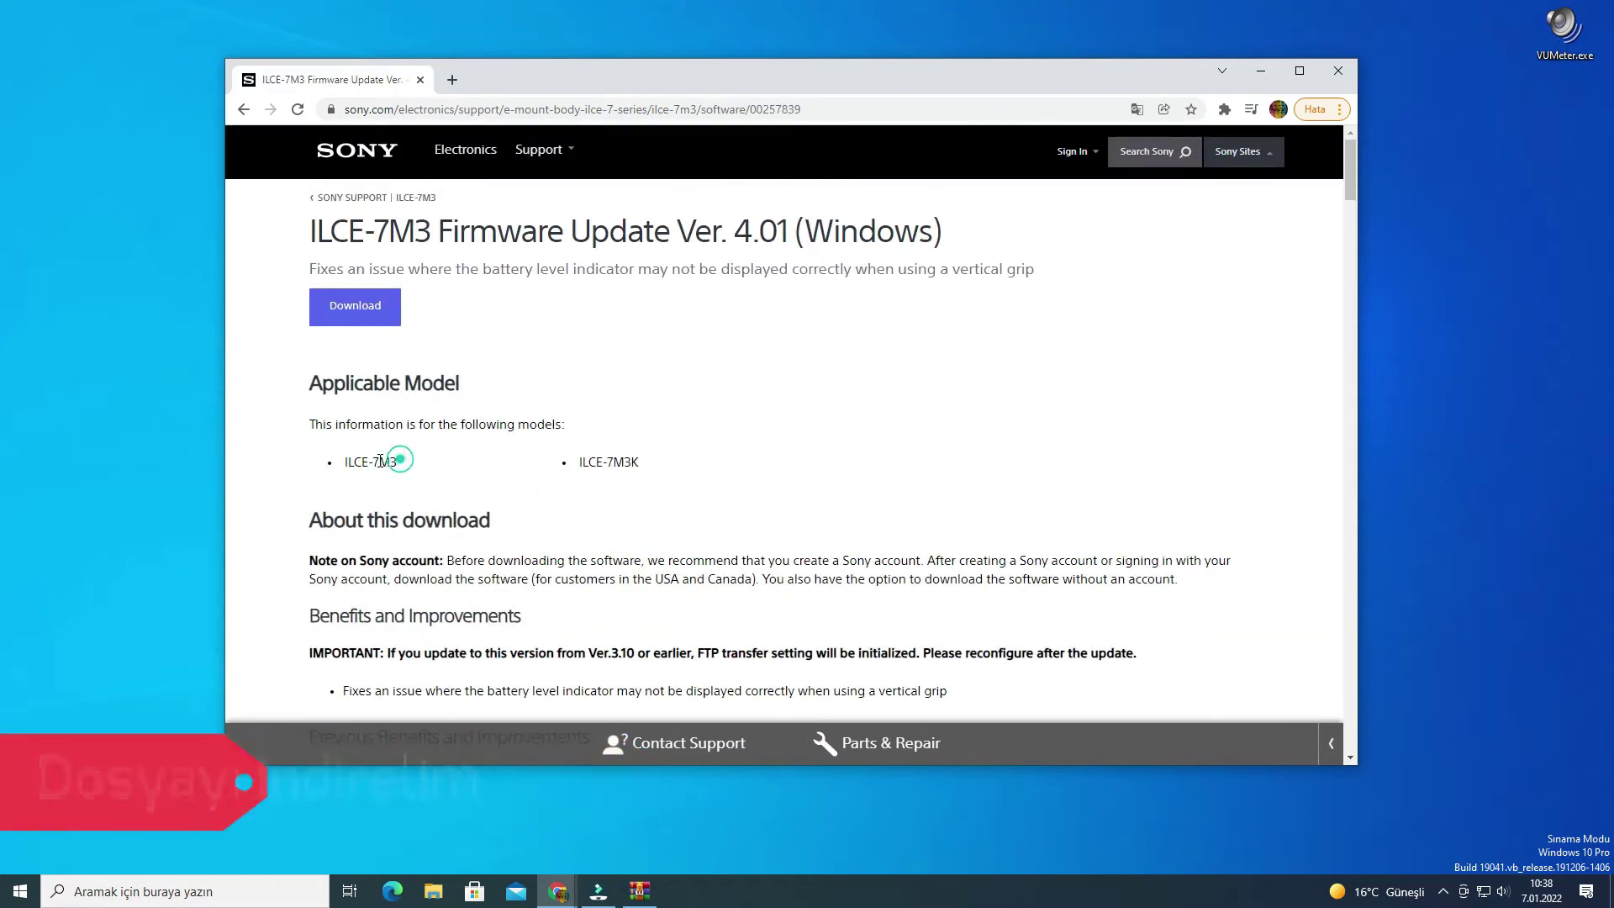
Examine the firmware page's applicable models, file info and instructions for checking the camera's system software version
left_click_drag(398, 461, 343, 462)
left_click(287, 389)
left_click_drag(286, 389, 481, 393)
left_click_drag(420, 463, 266, 459)
left_click_drag(673, 469, 558, 463)
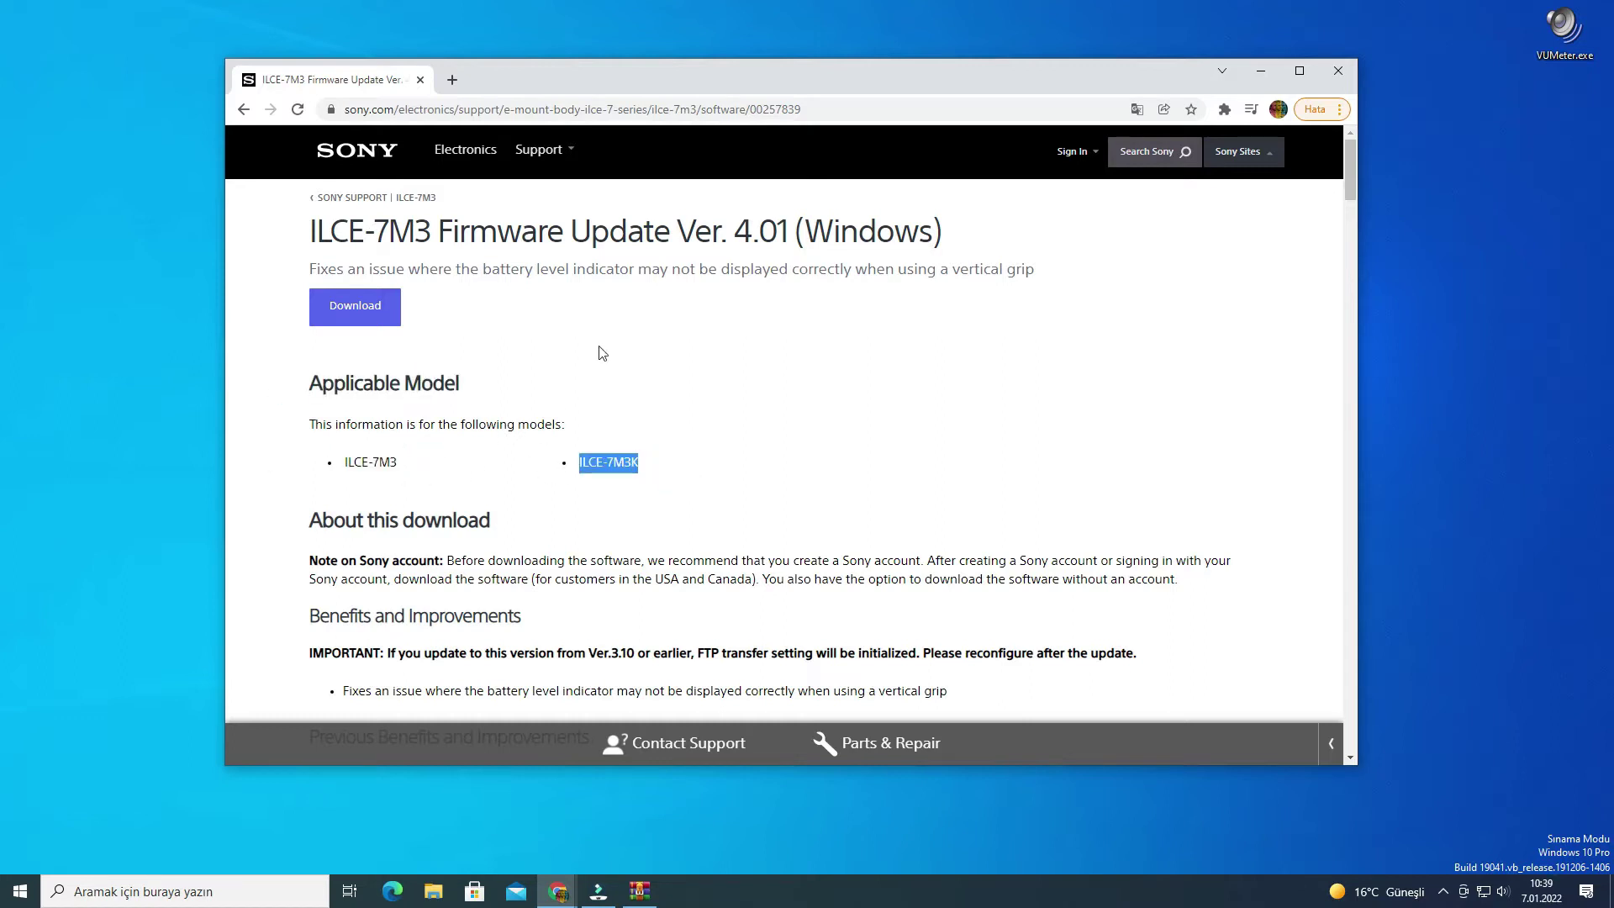
scroll(548, 495, "down", 2)
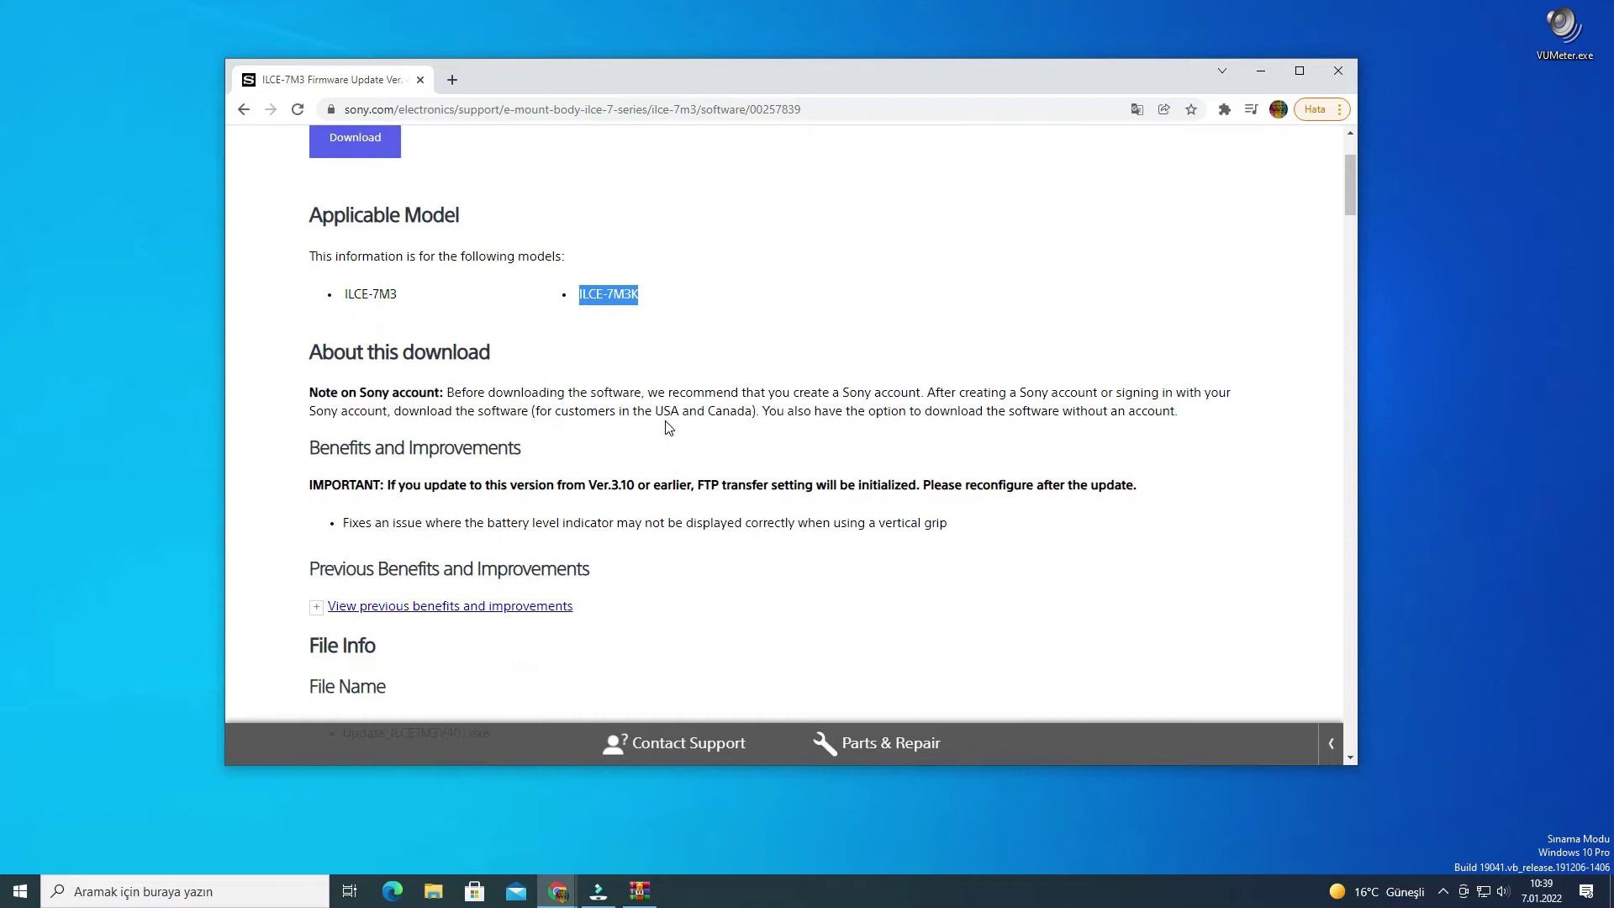
scroll(669, 428, "down", 4)
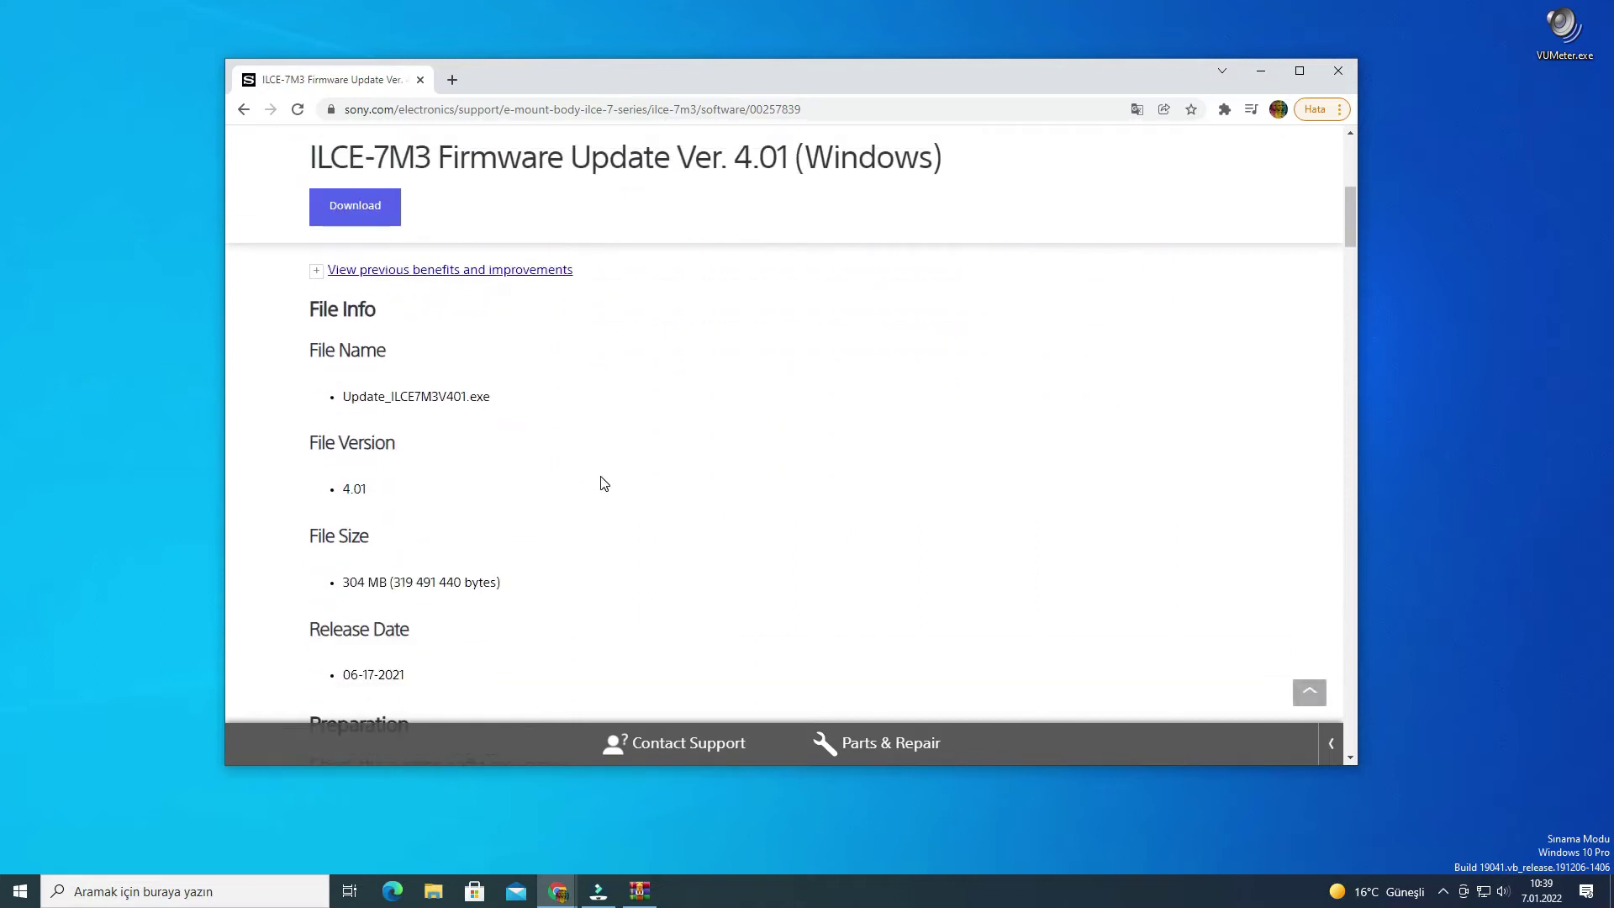
scroll(605, 483, "down", 4)
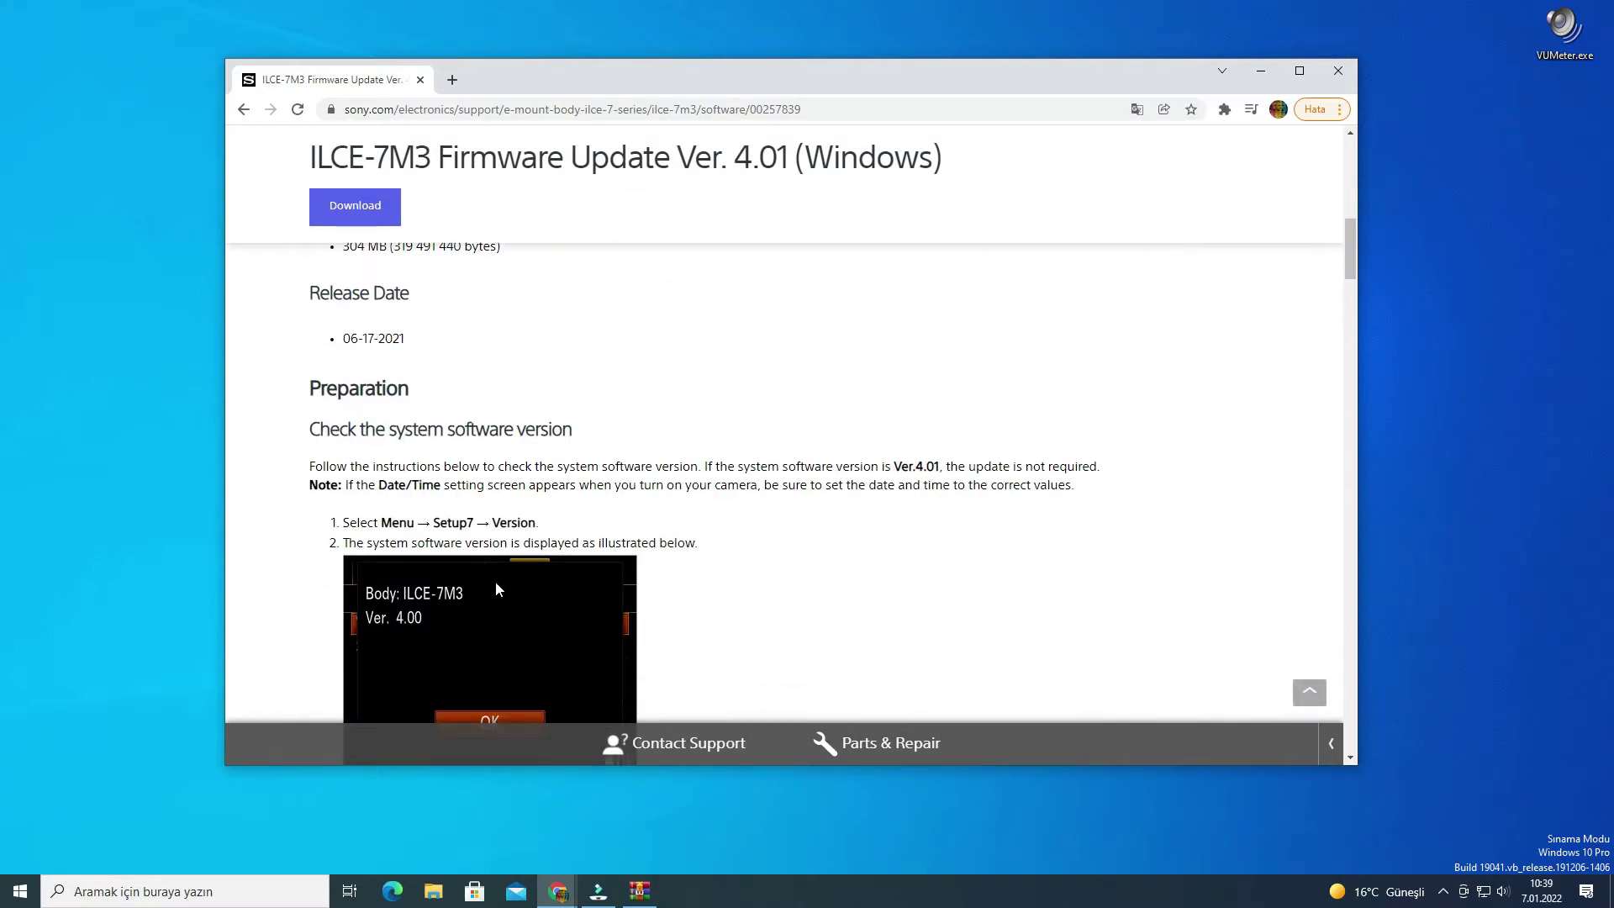
scroll(496, 588, "down", 2)
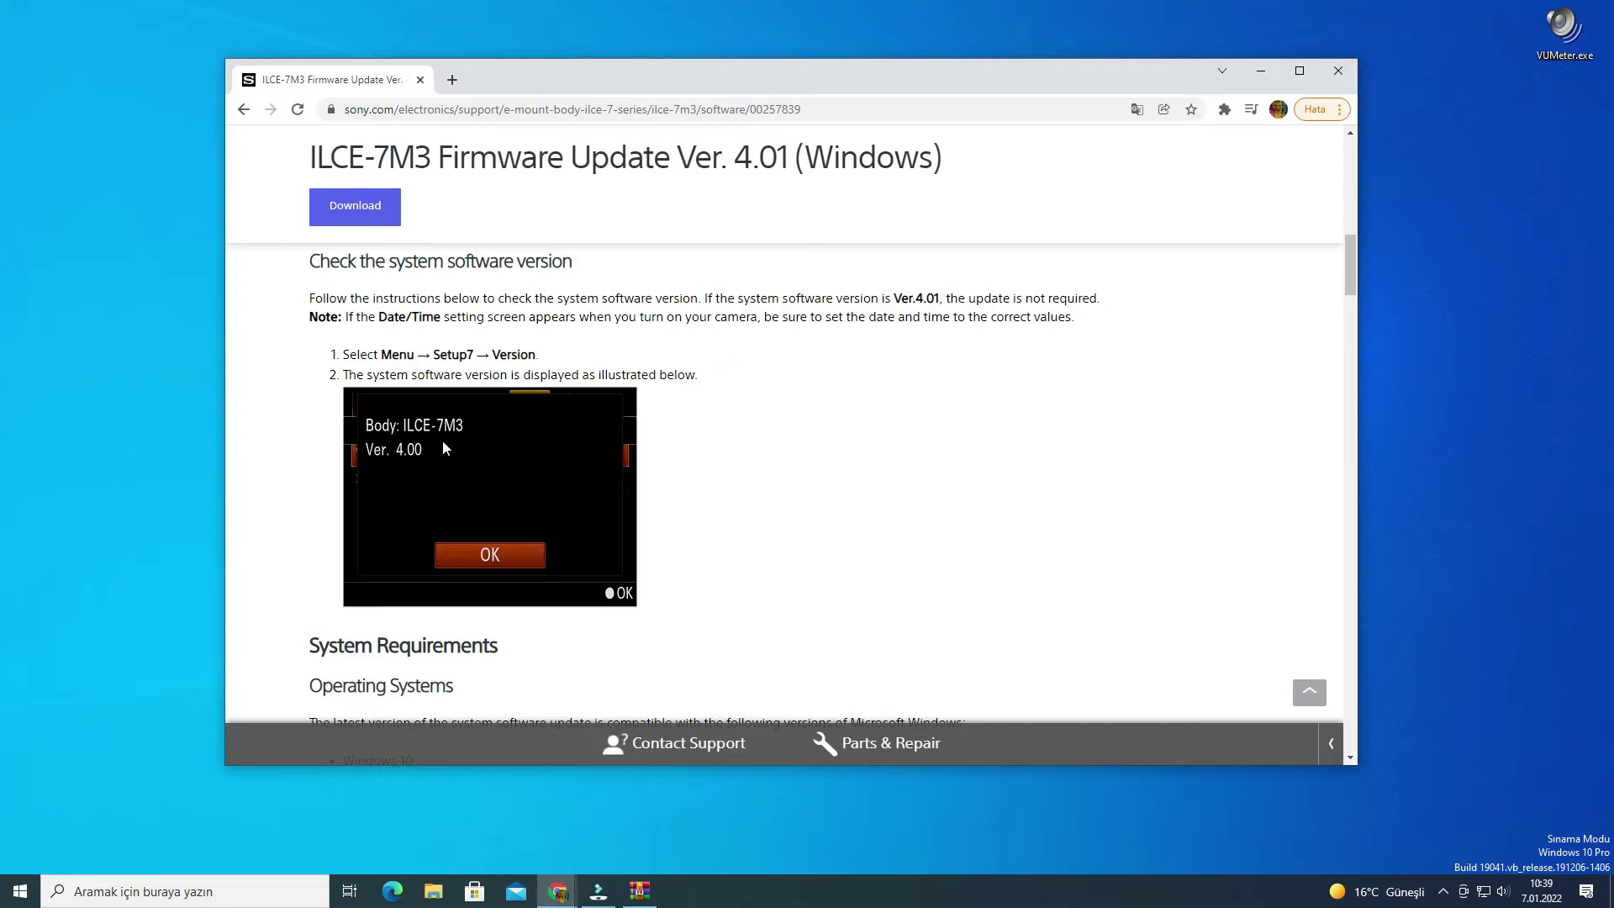
scroll(455, 458, "up", 3)
scroll(452, 528, "down", 2)
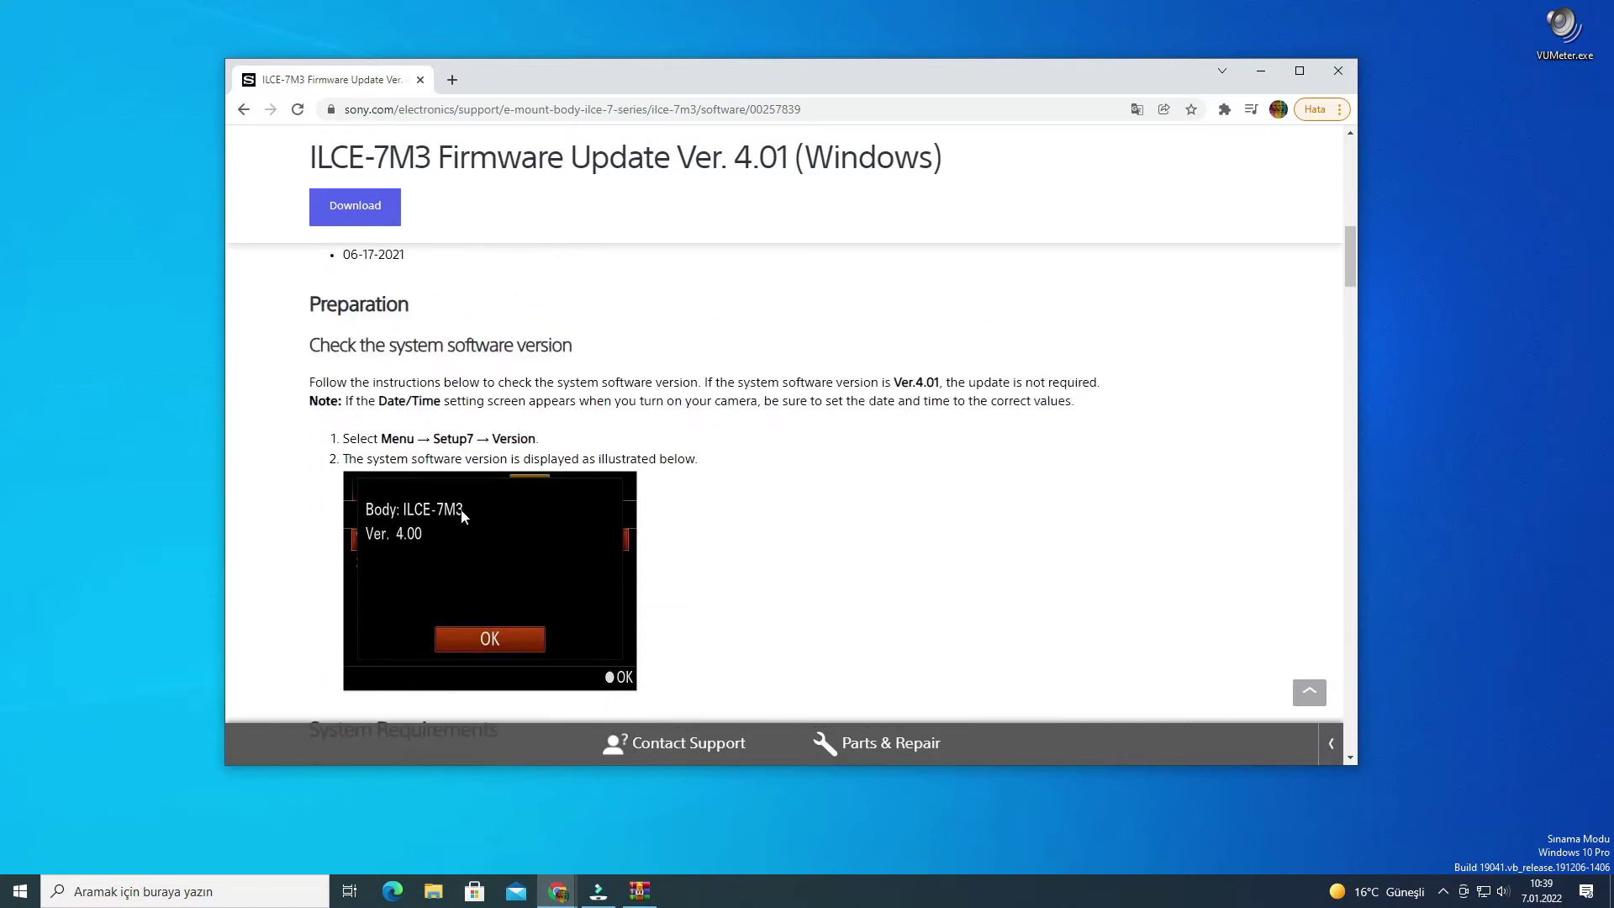
scroll(464, 516, "up", 10)
left_click(577, 516)
double_click(385, 463)
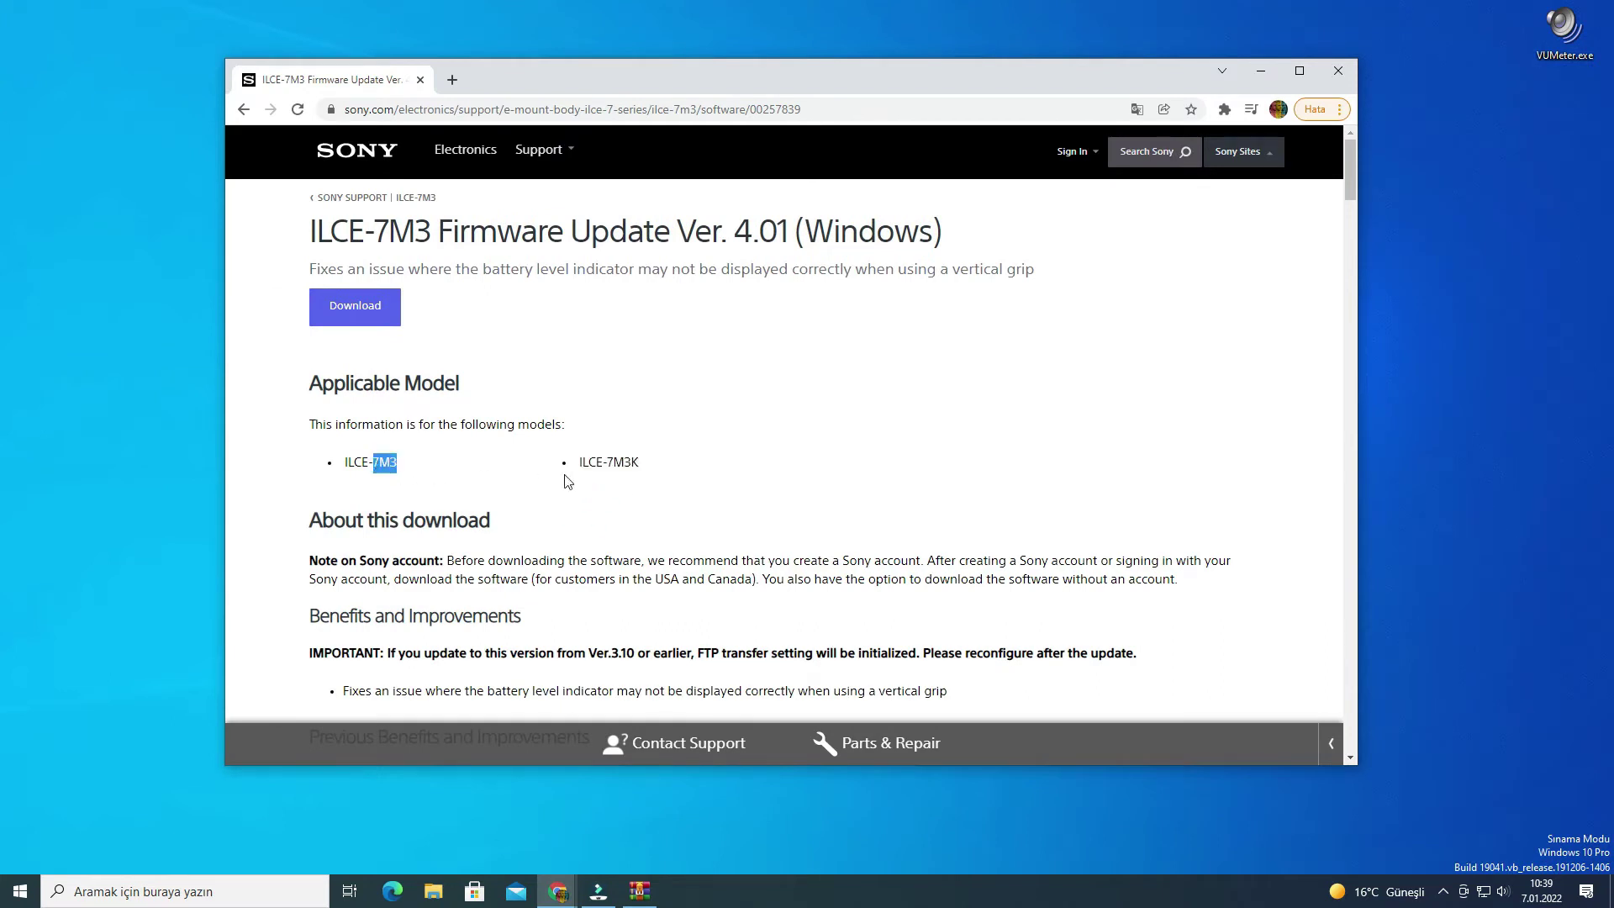
left_click(639, 468)
Read the firmware page's system requirements, battery and cable notes, important notices and the camera's USB Connection setting instructions
scroll(572, 581, "down", 10)
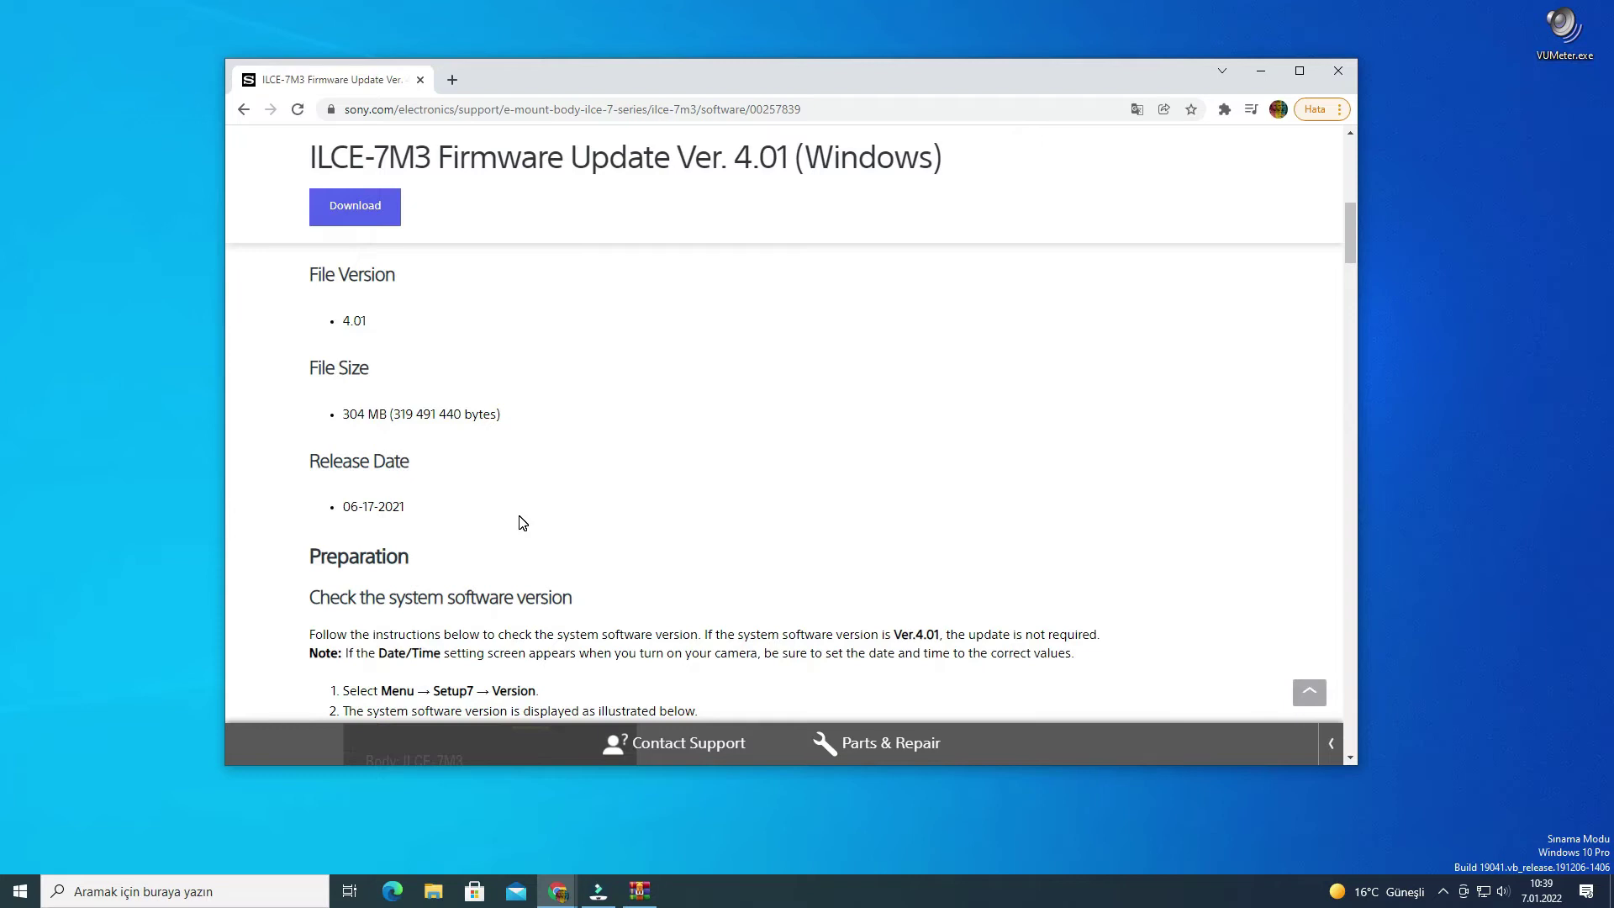
scroll(522, 523, "down", 2)
scroll(521, 521, "down", 5)
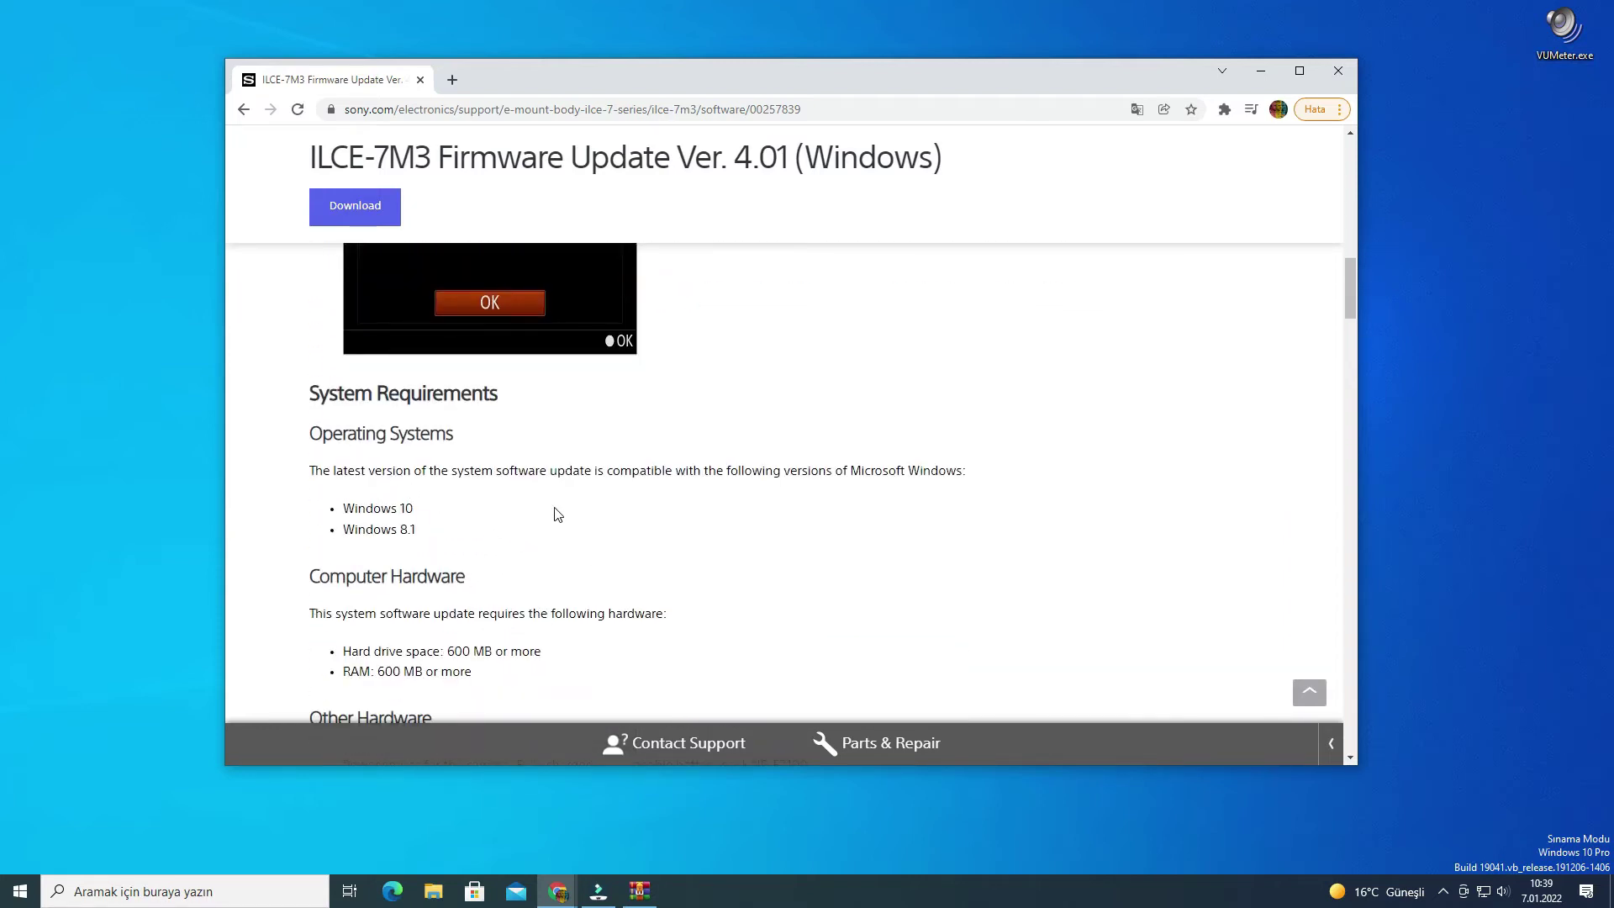
scroll(549, 523, "down", 6)
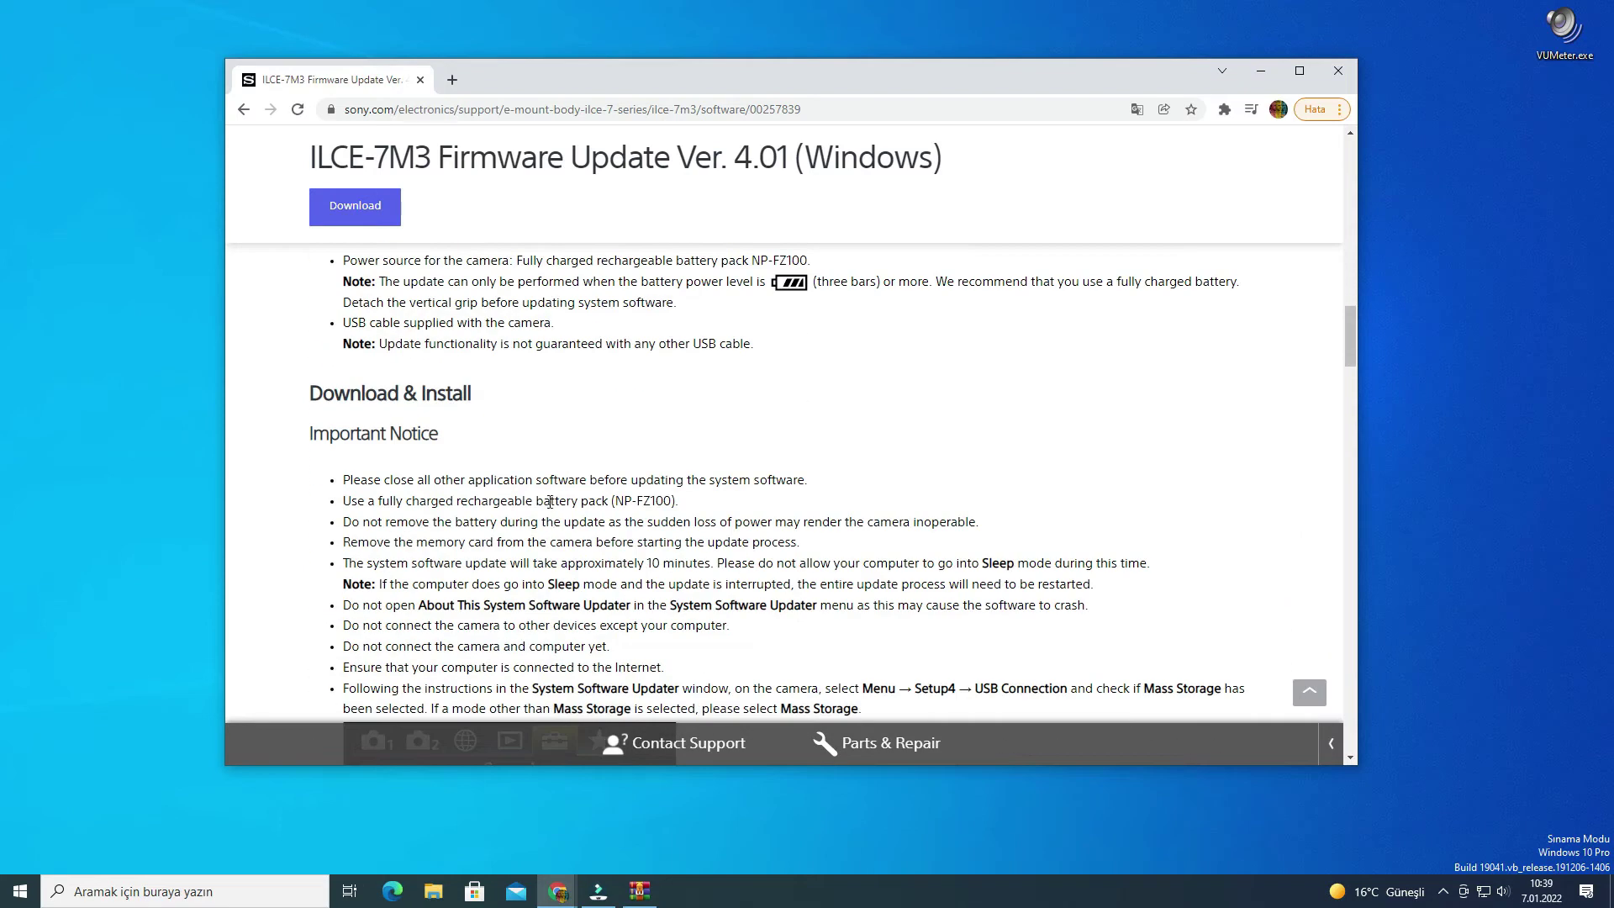
scroll(720, 480, "up", 1)
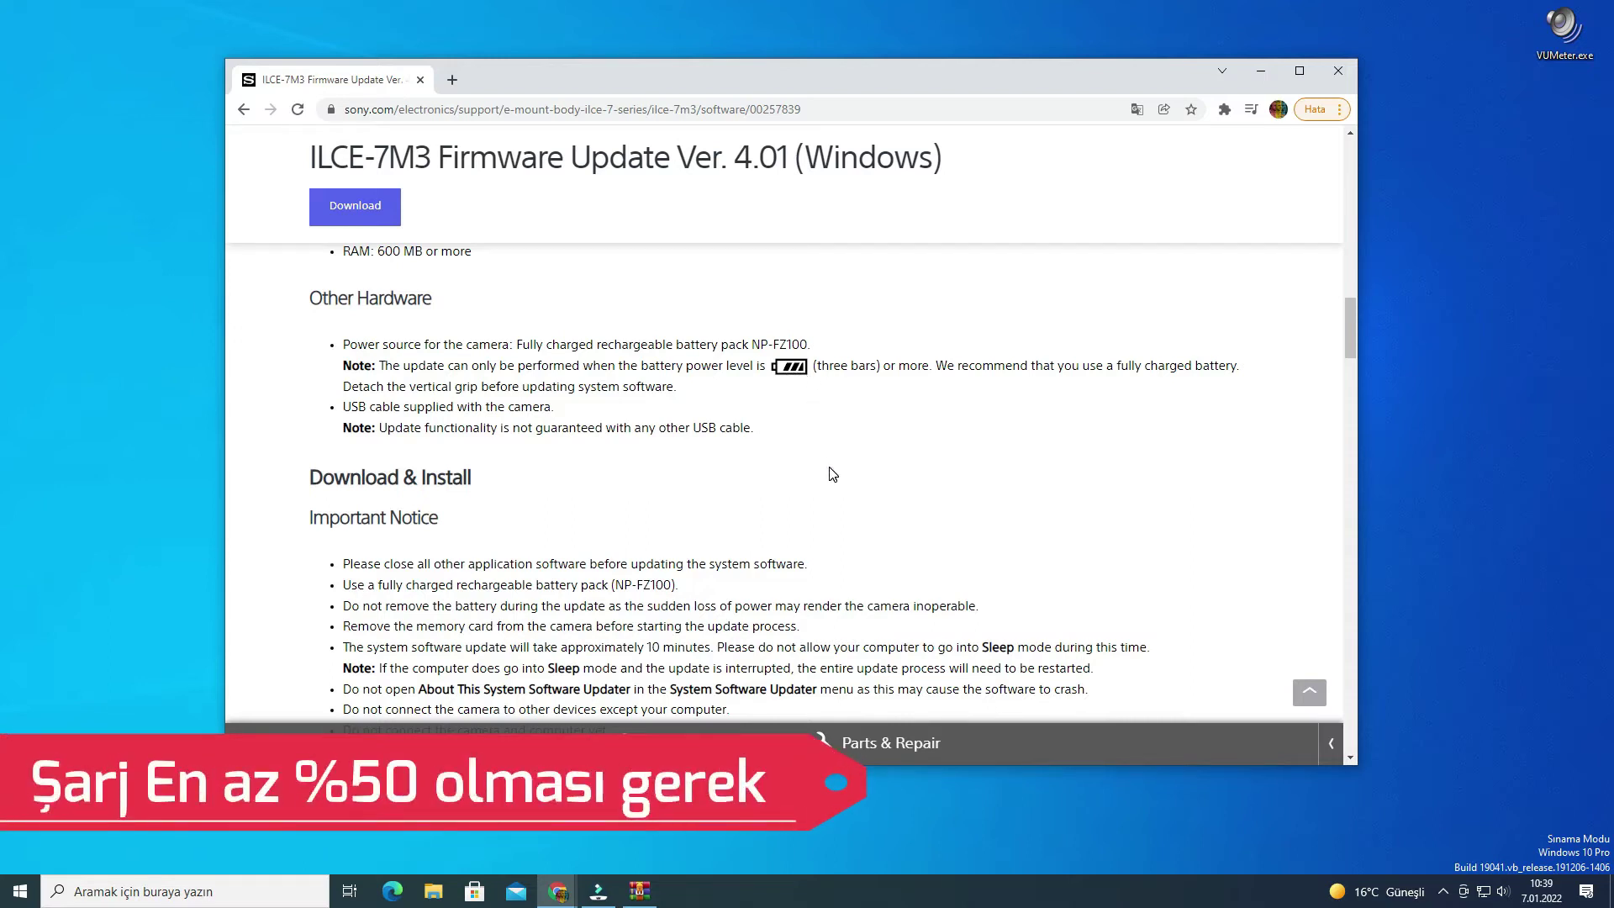
scroll(829, 473, "down", 4)
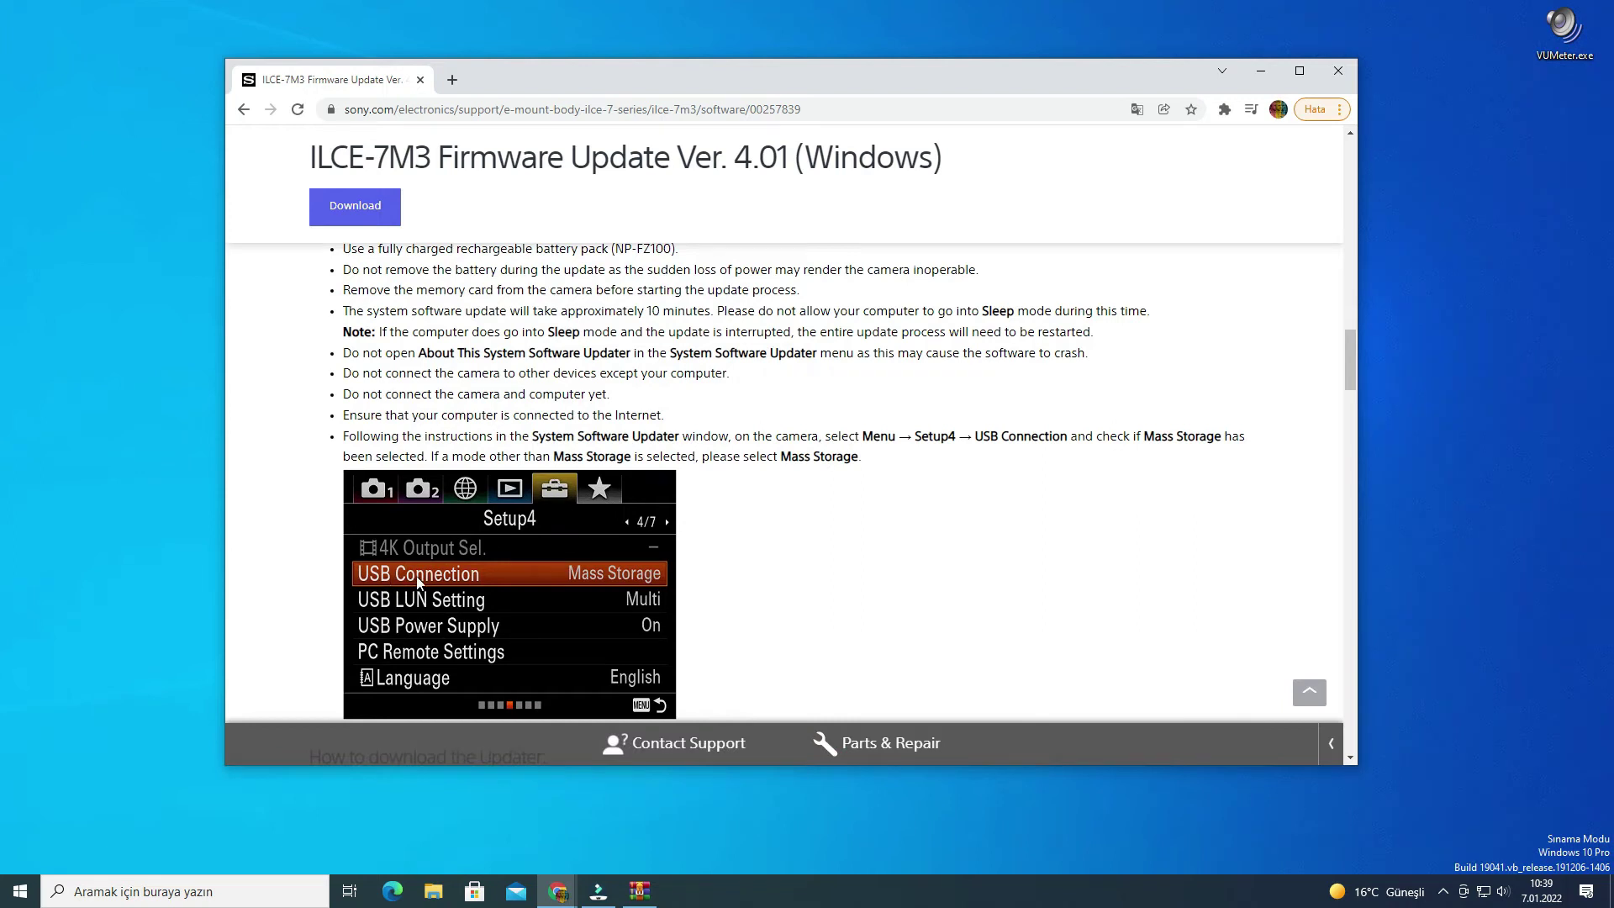
scroll(600, 579, "down", 1)
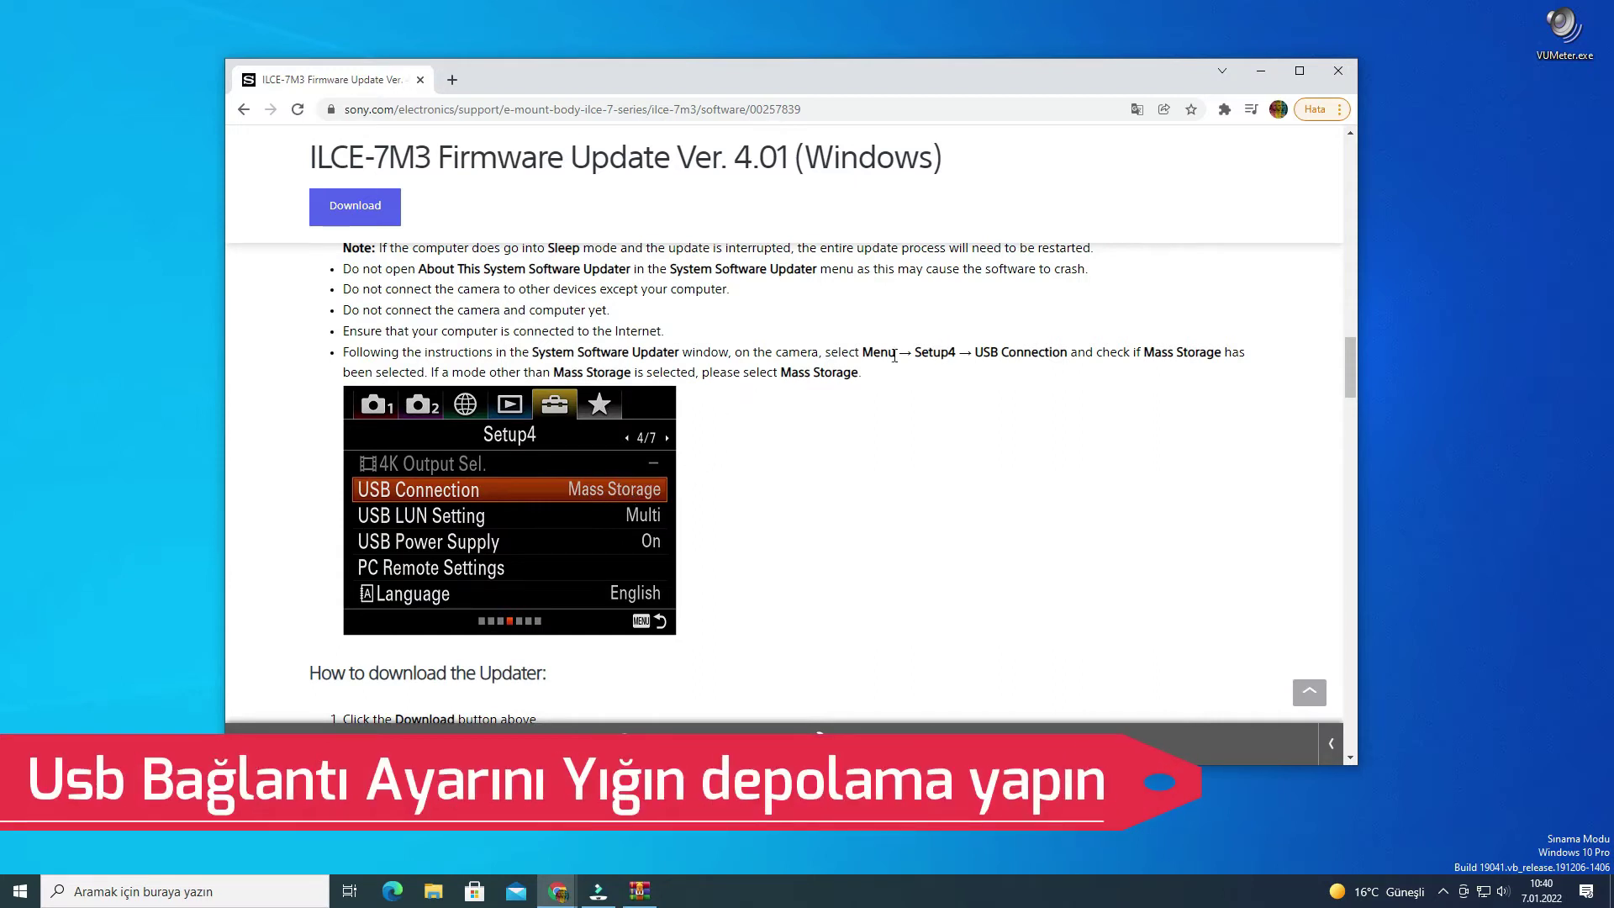
Read the firmware page's USB Connection instructions and the section on how to download the Update_ILCE7M3V401.exe updater
left_click_drag(862, 352, 1204, 351)
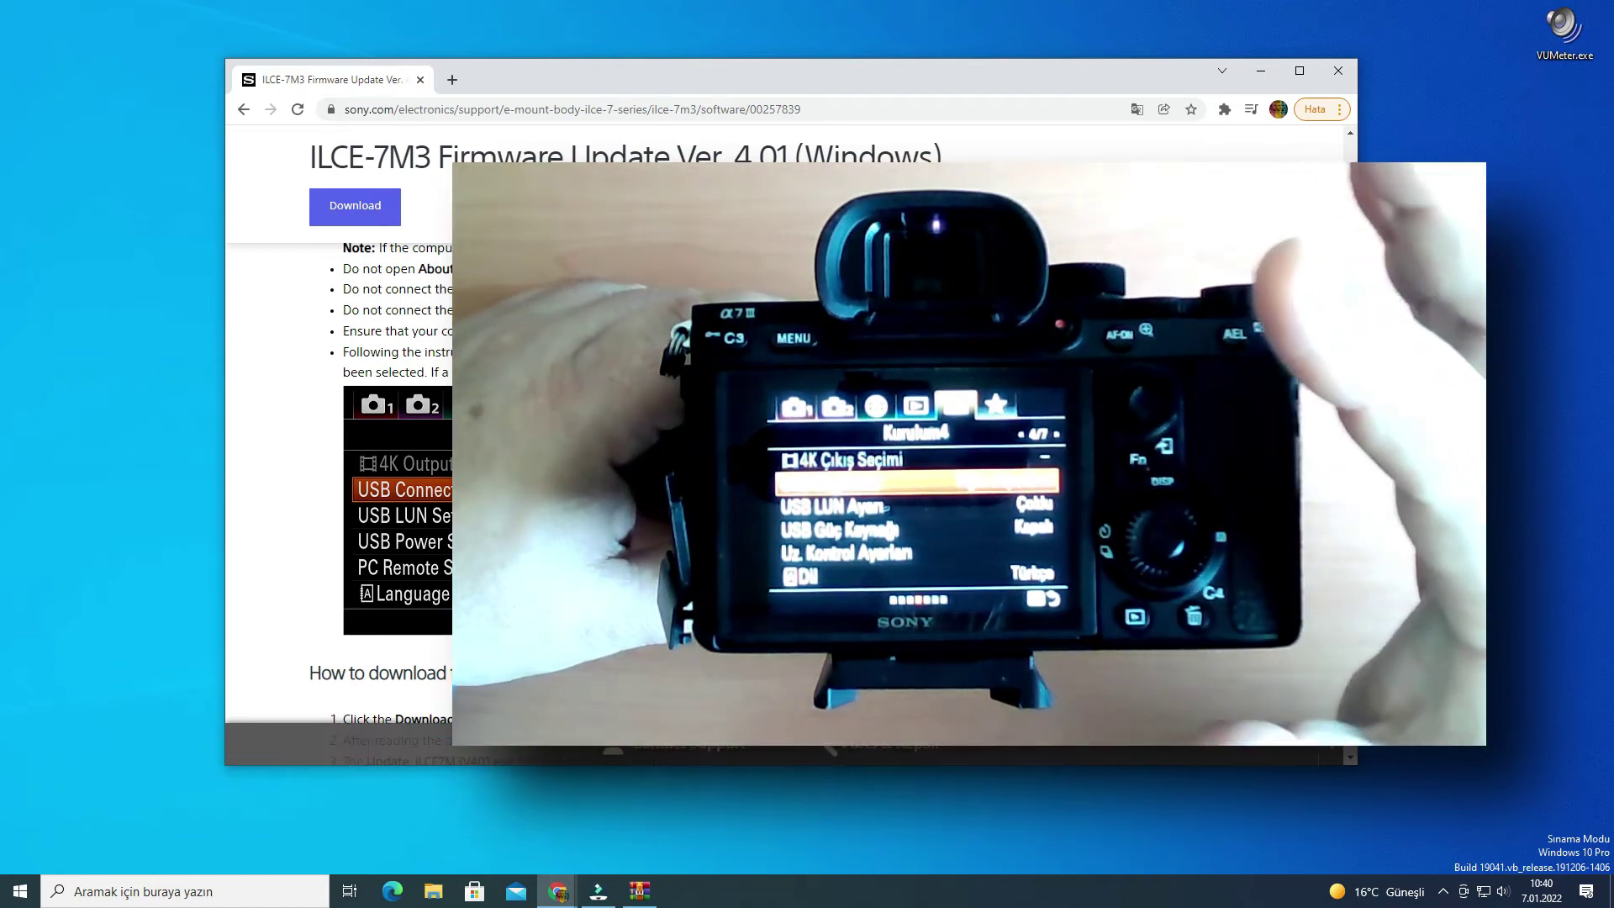
scroll(565, 451, "down", 3)
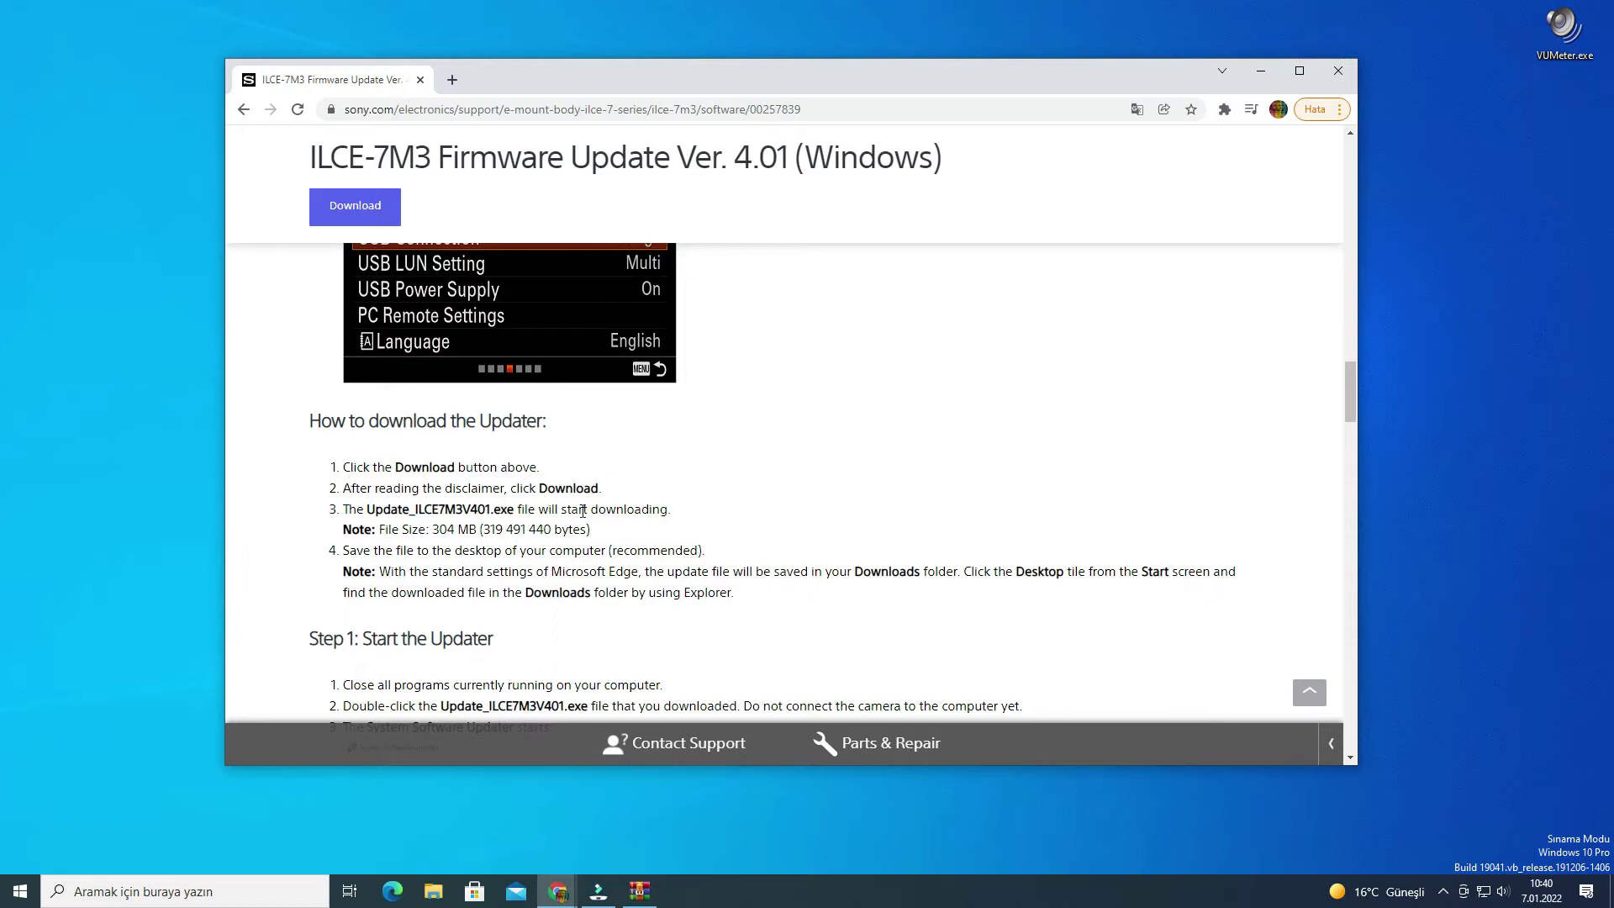
triple_click(469, 508)
left_click(630, 512)
scroll(430, 528, "down", 7)
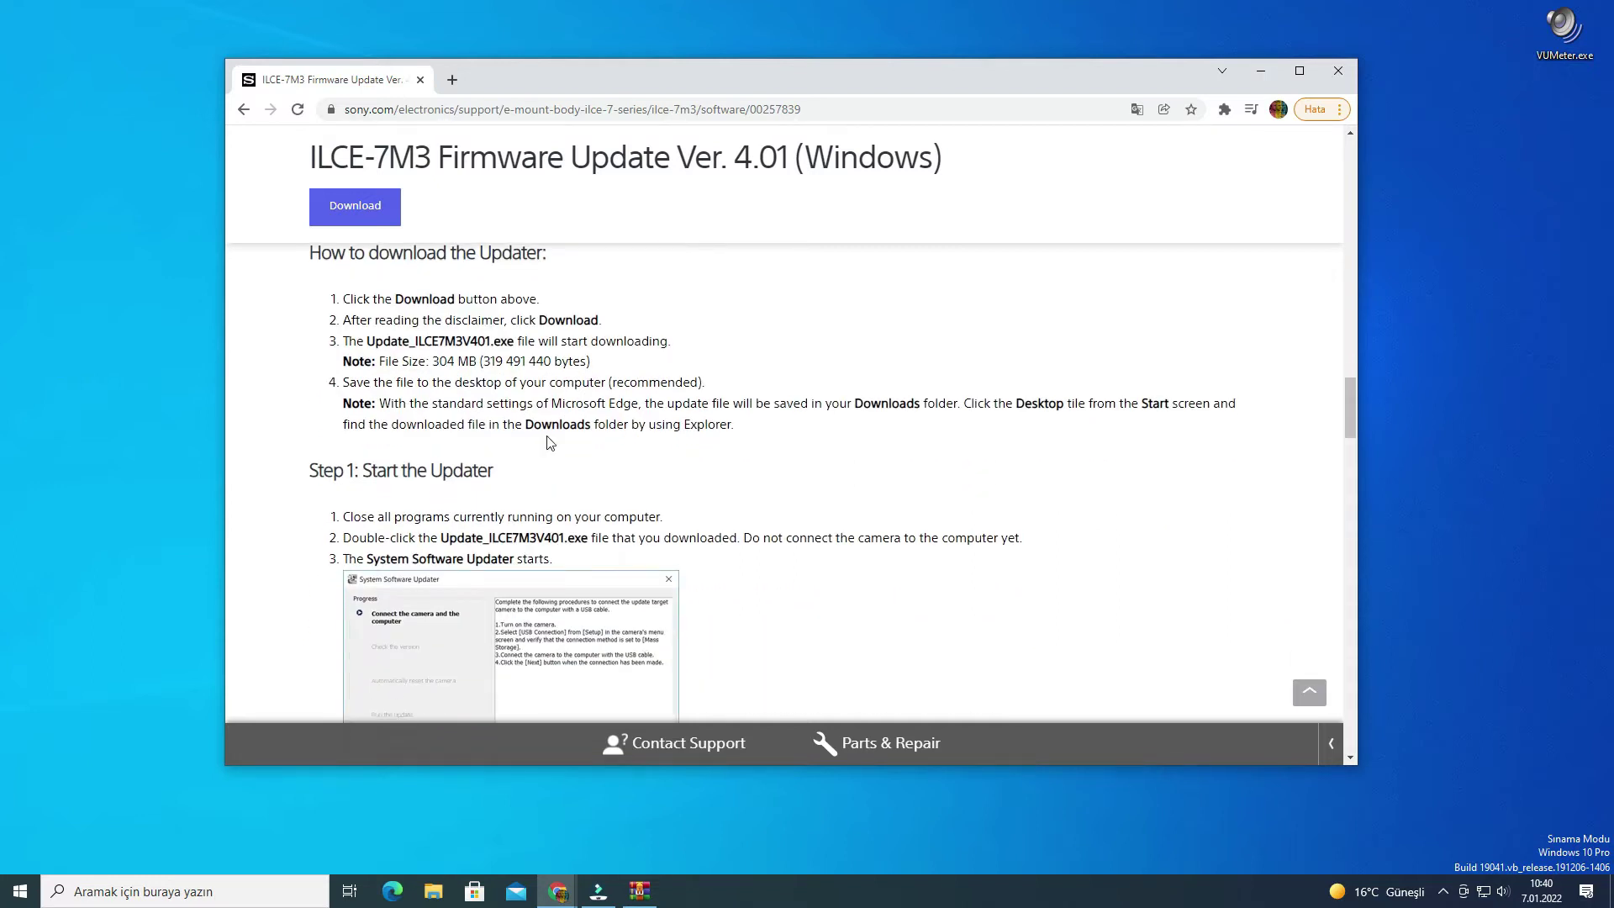
scroll(795, 488, "down", 1)
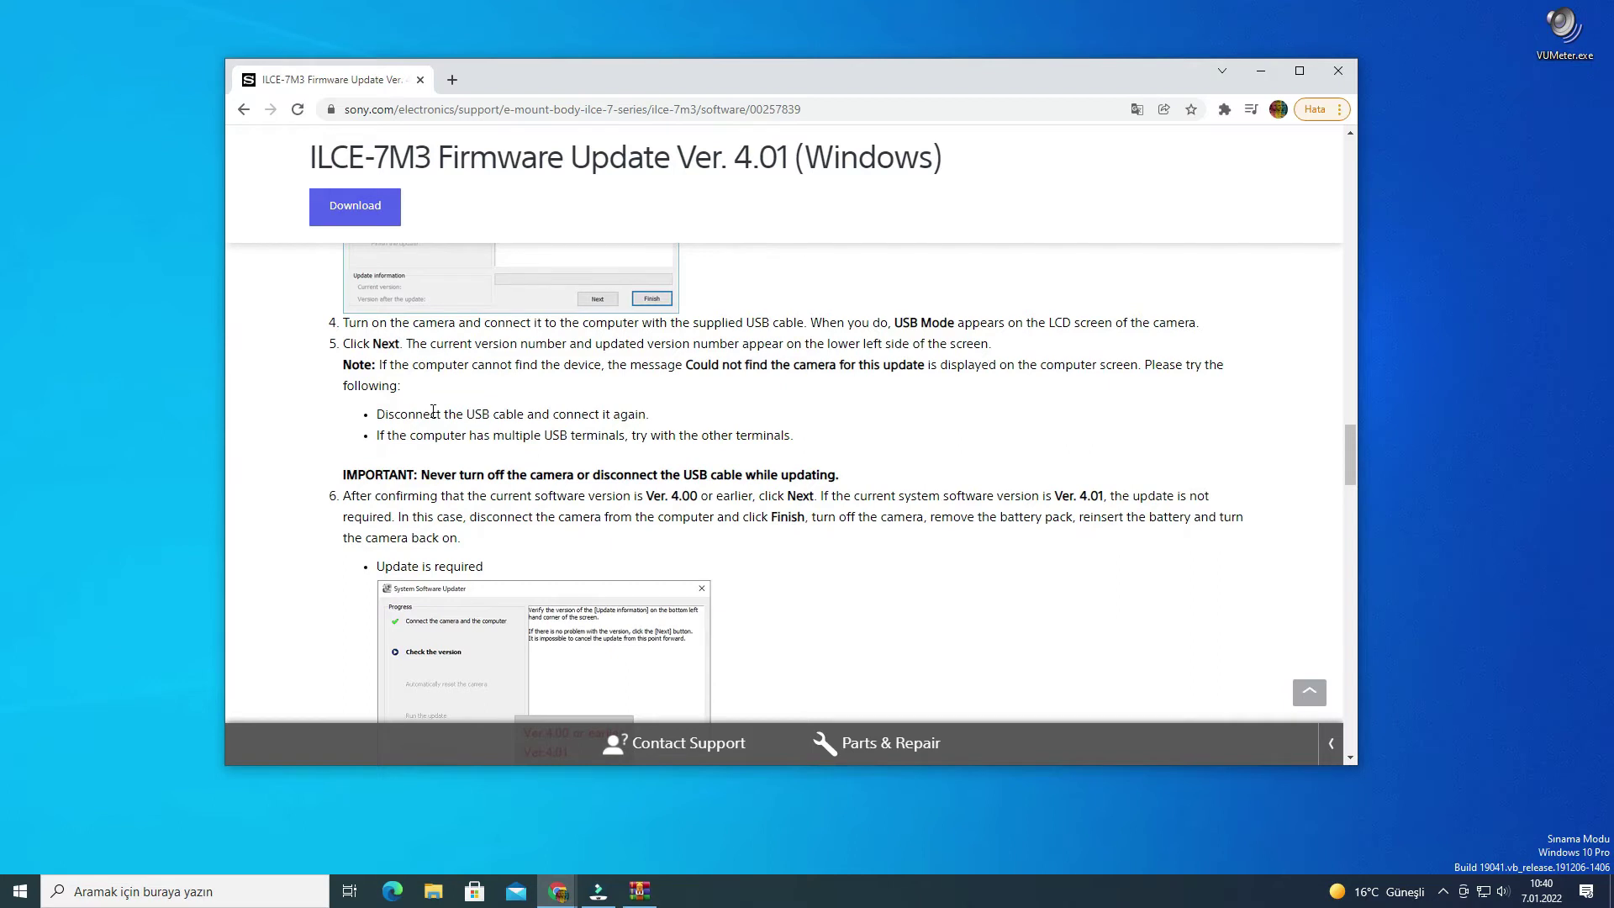
Examine the instructions for connecting the camera, checking the version, running the updater and confirming the camera's system software version
scroll(578, 442, "up", 2)
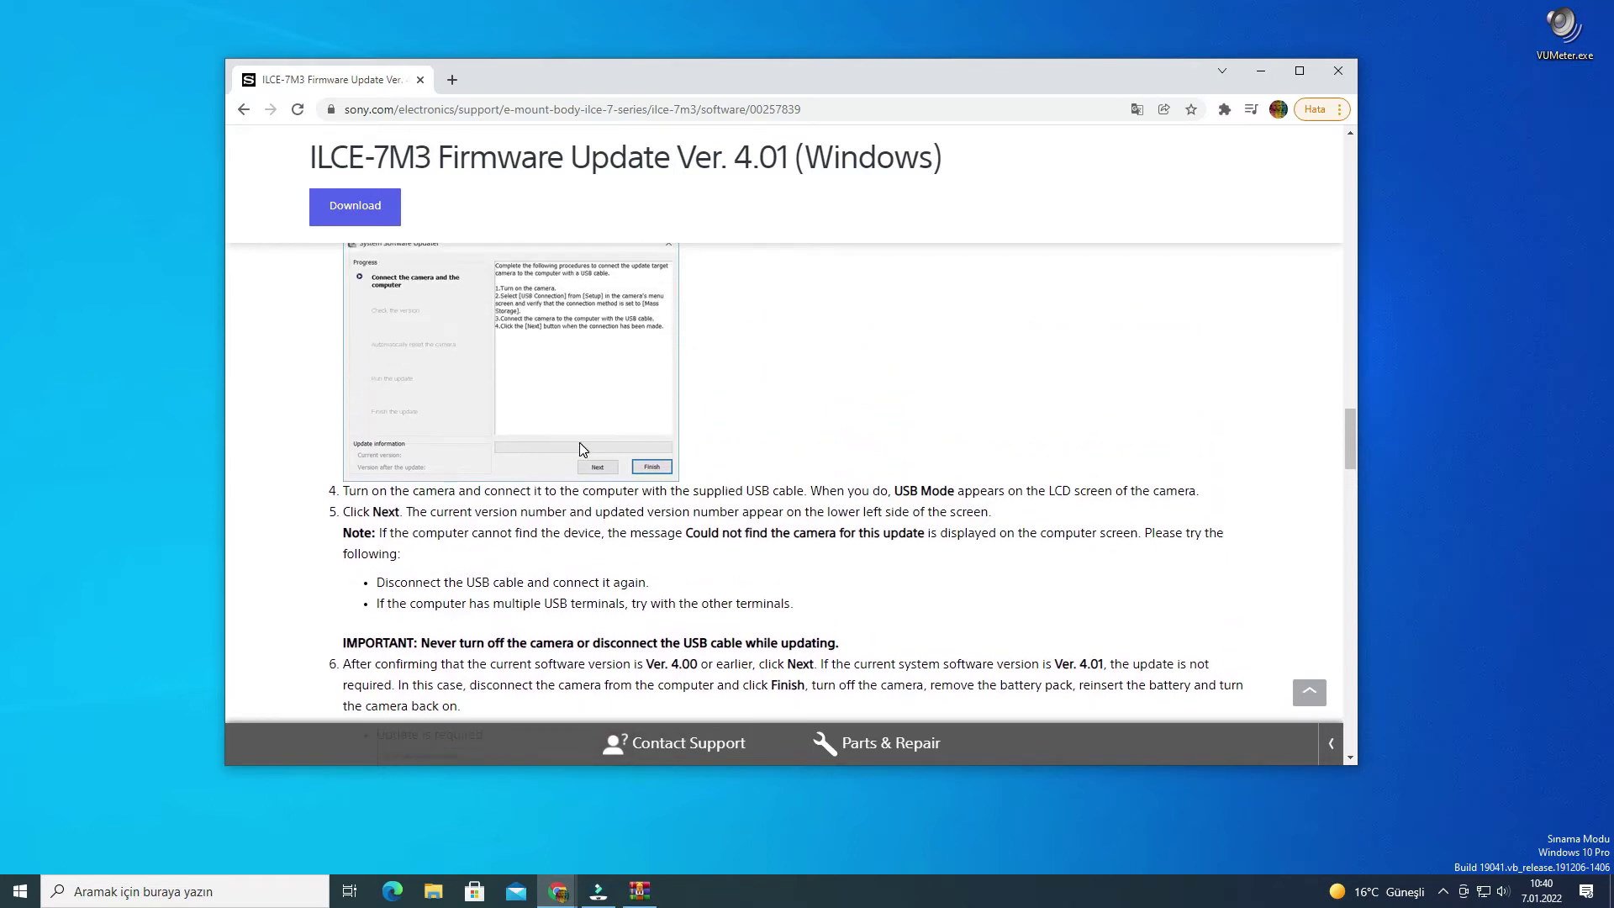
scroll(581, 454, "down", 6)
scroll(580, 445, "down", 2)
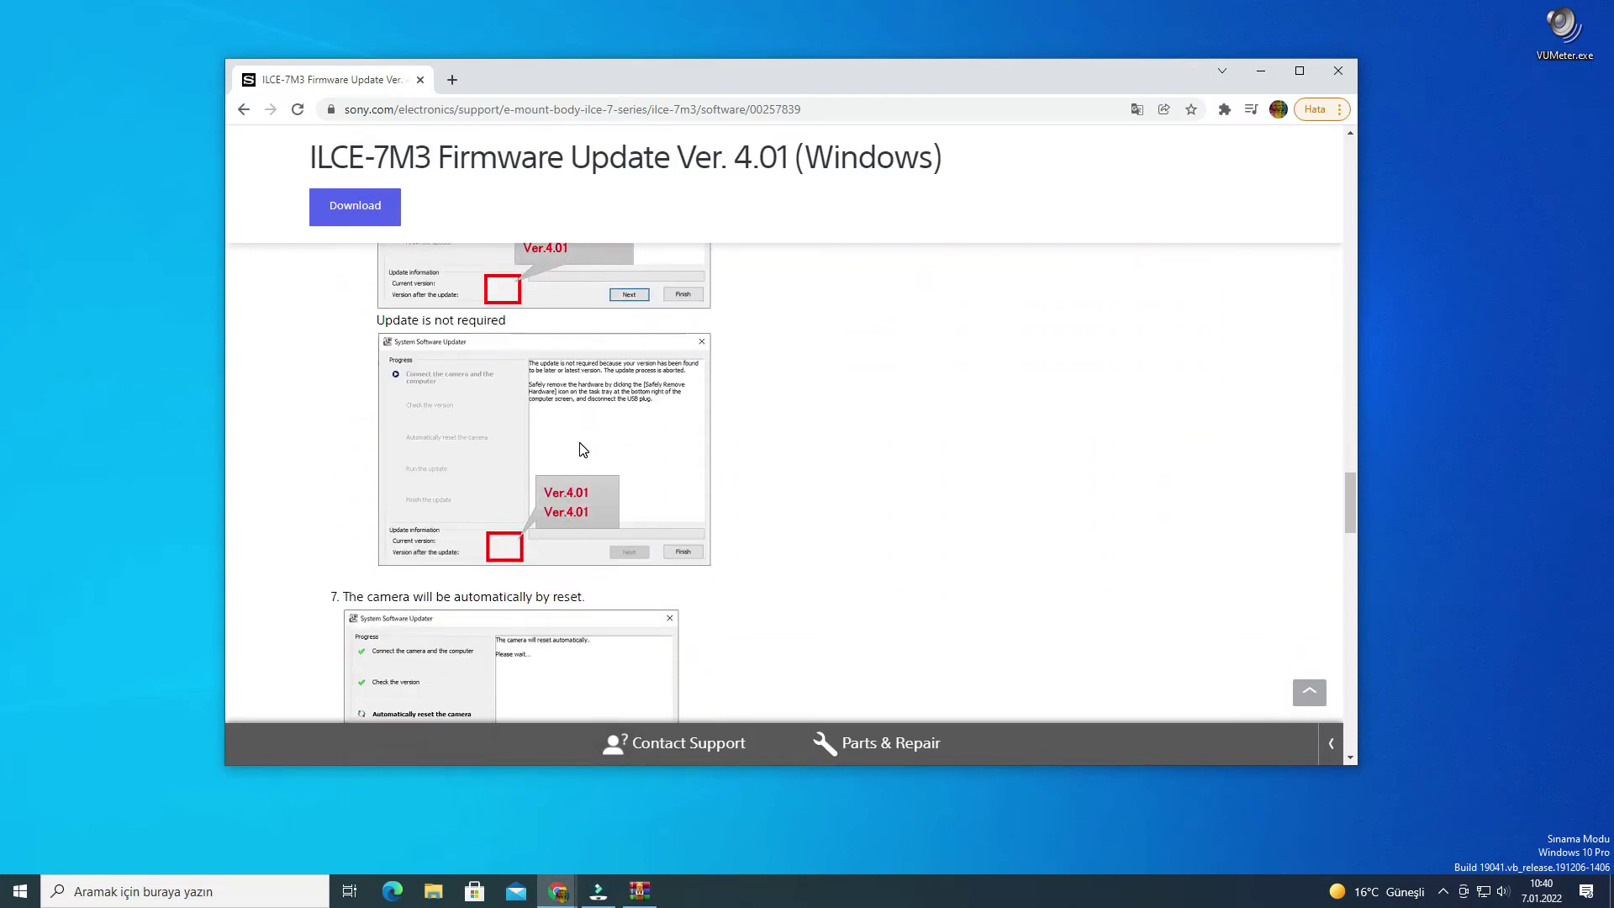
scroll(546, 394, "up", 1)
scroll(644, 555, "down", 14)
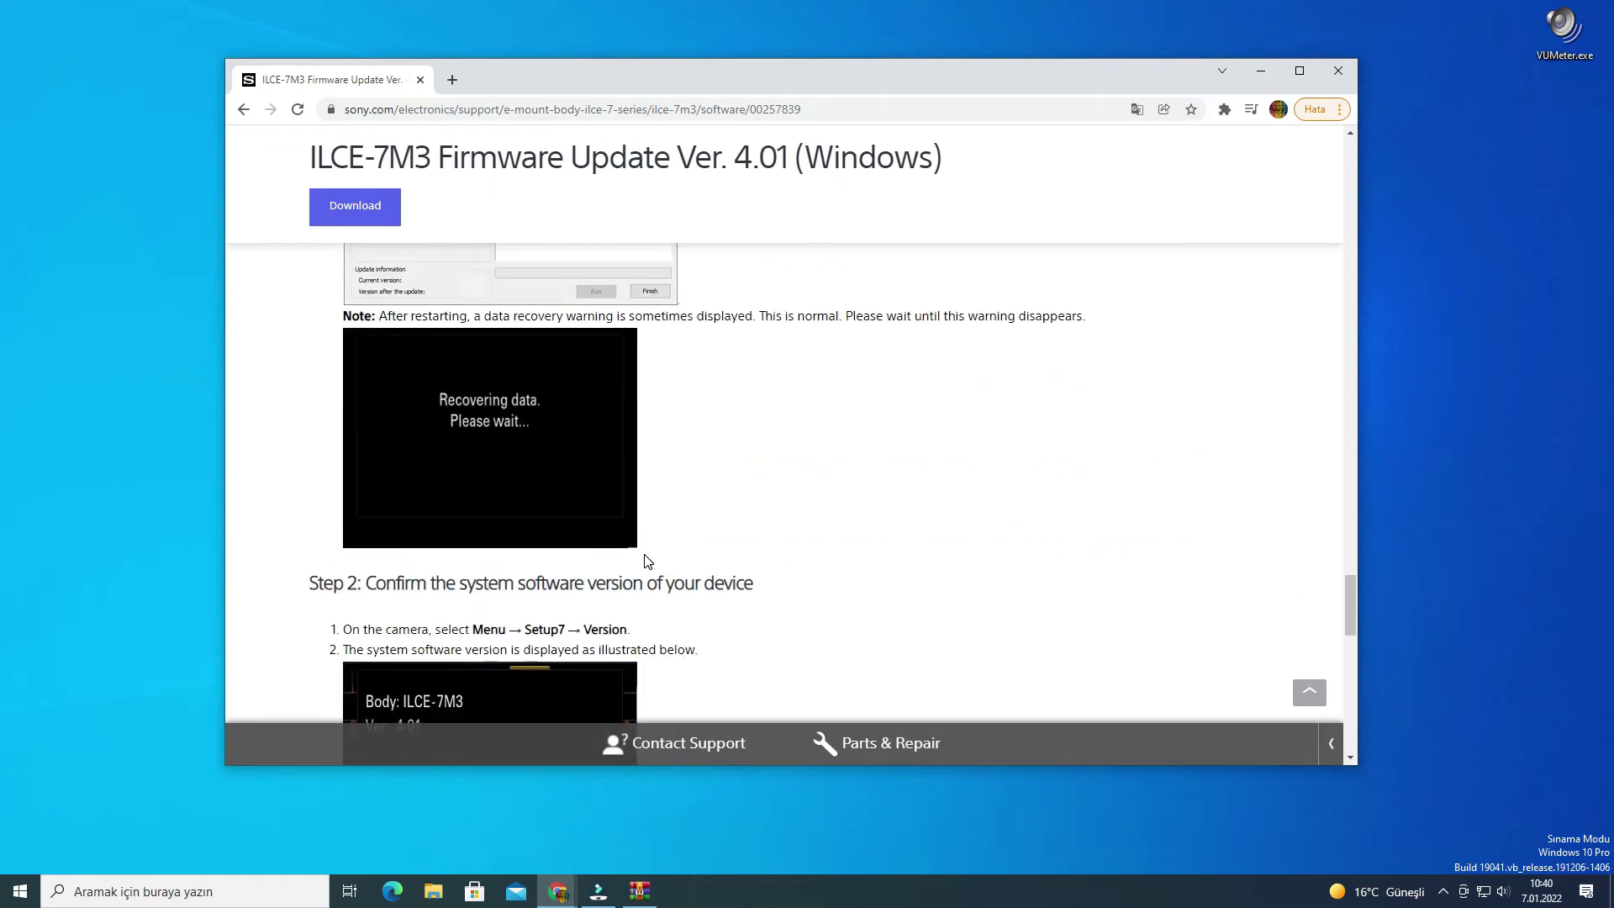
scroll(647, 561, "down", 5)
scroll(648, 561, "down", 6)
Request the ILCE-7M3 firmware download, go through the entire End User License Agreement and proceed to the download options
scroll(647, 561, "up", 14)
scroll(647, 561, "up", 15)
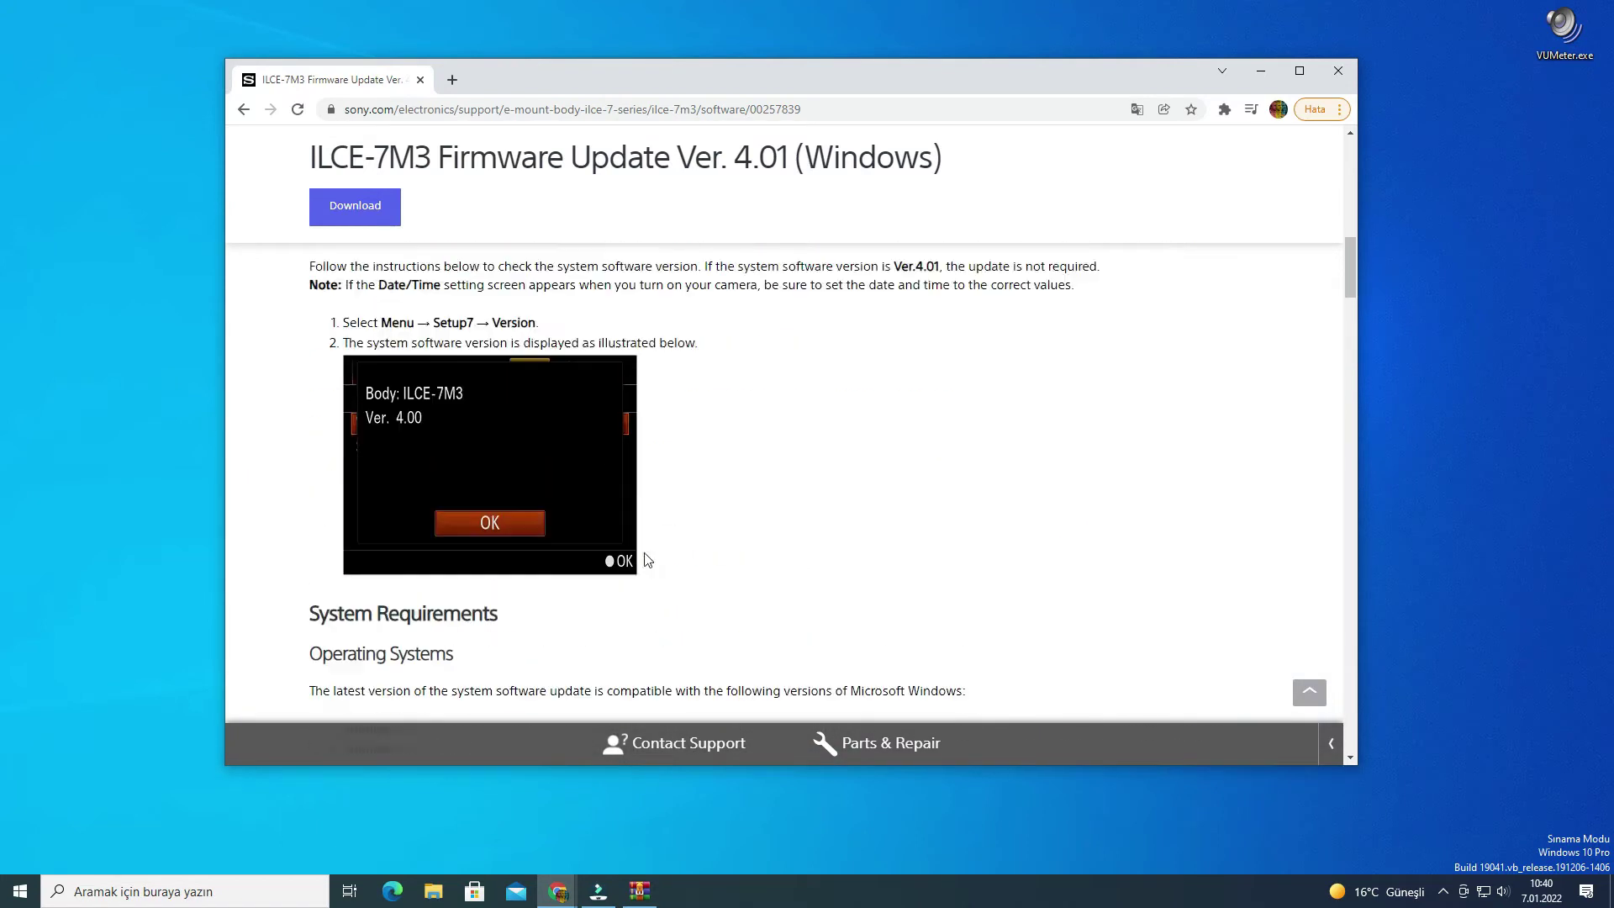
left_click(350, 209)
scroll(486, 518, "down", 4)
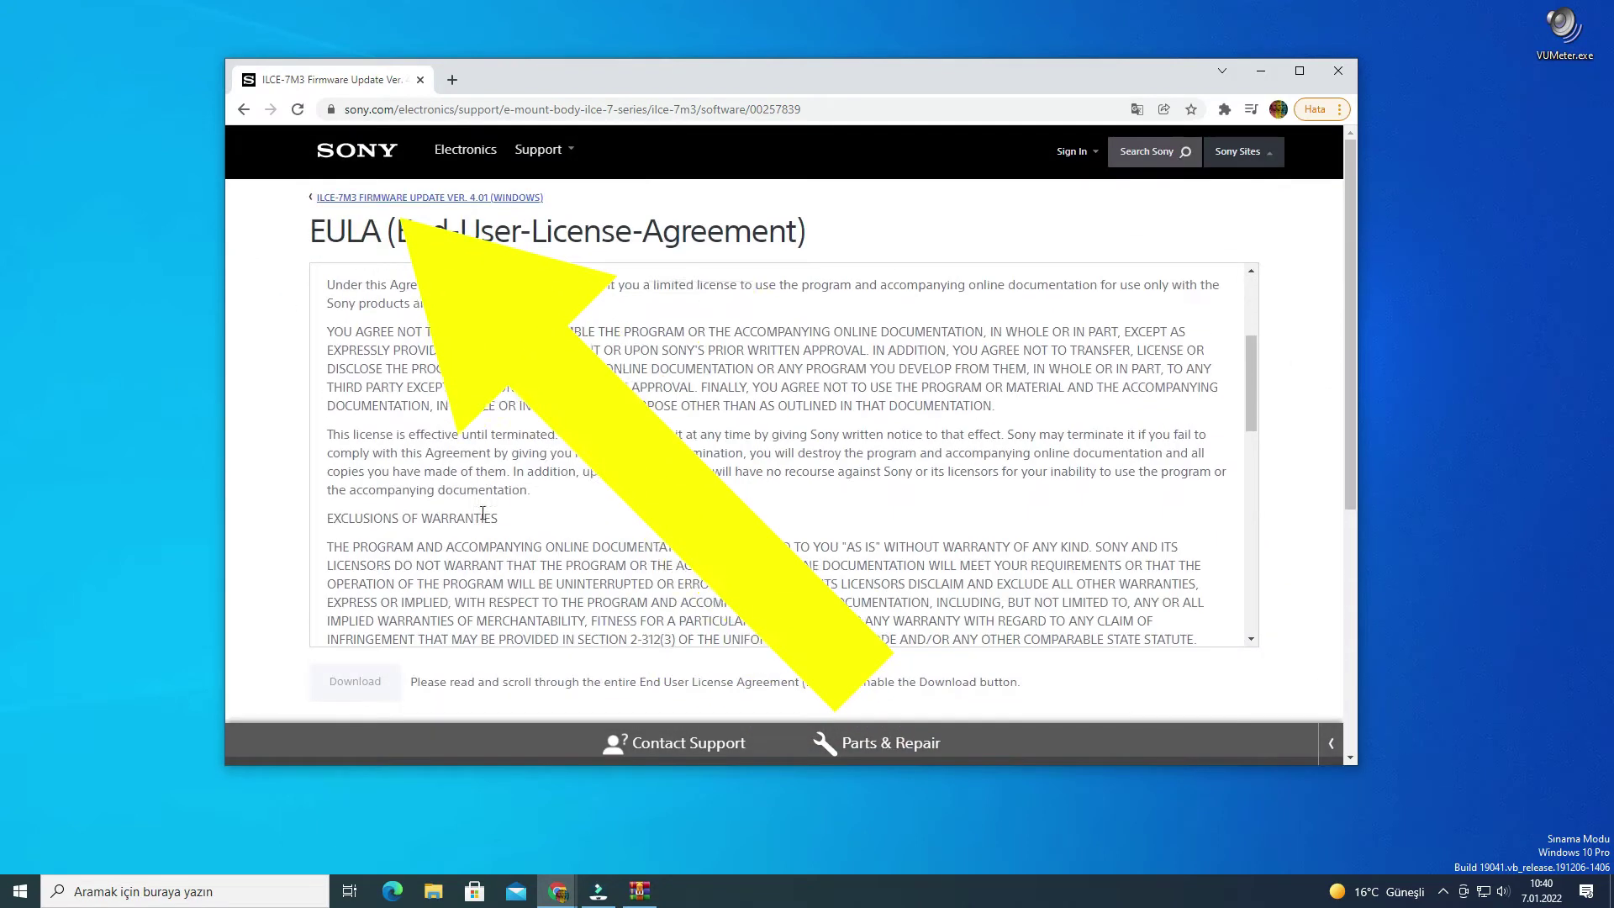
scroll(963, 622, "down", 10)
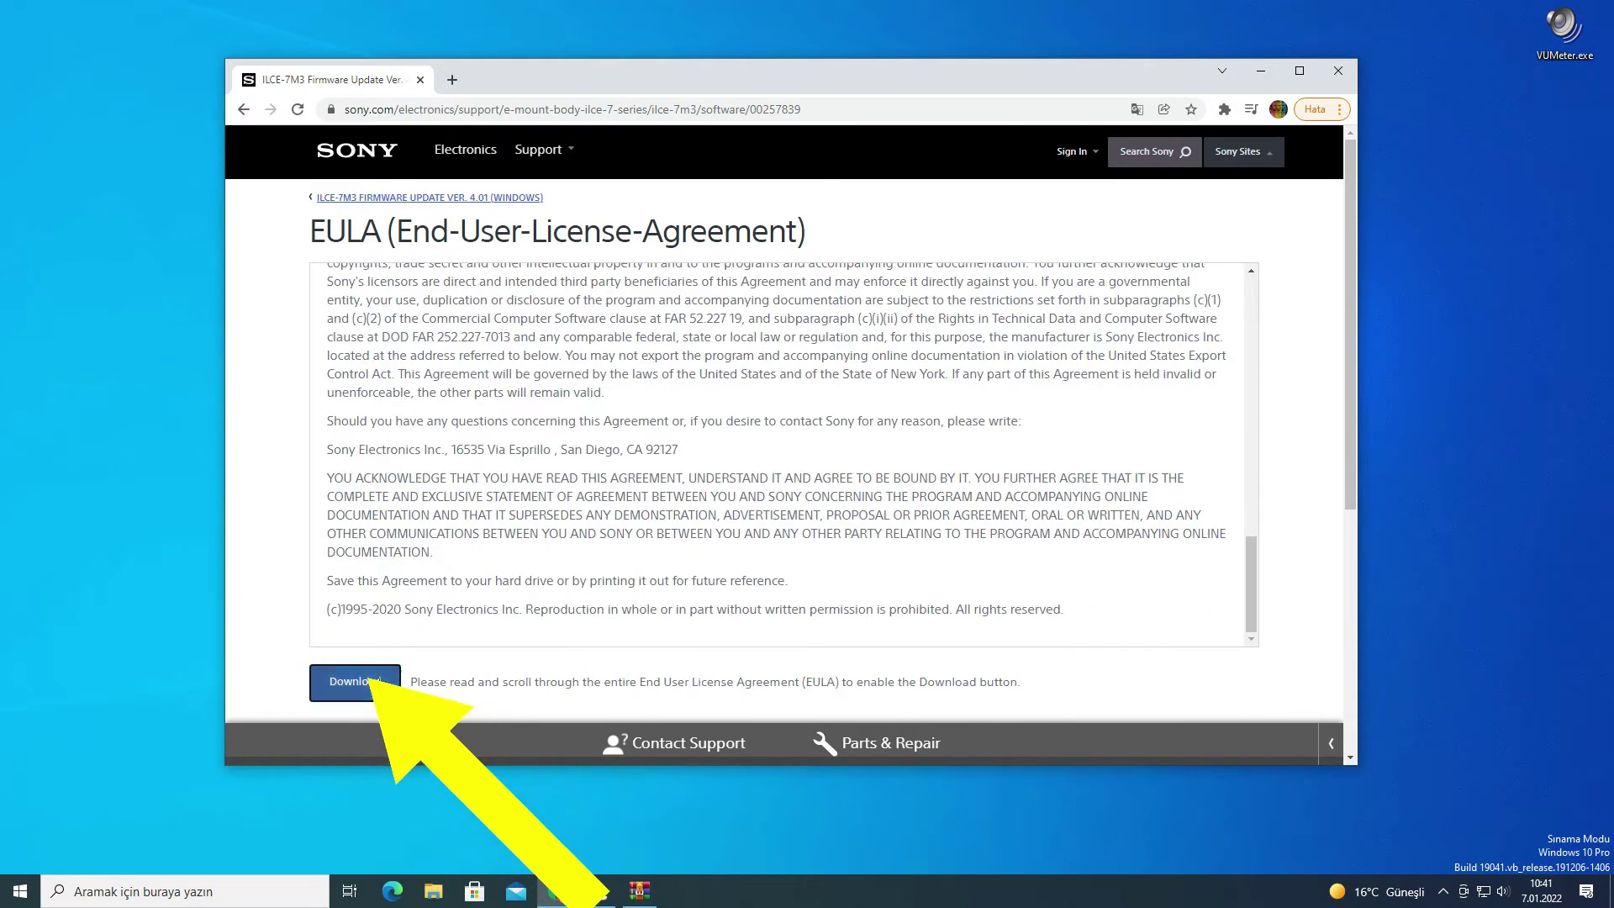
left_click(368, 683)
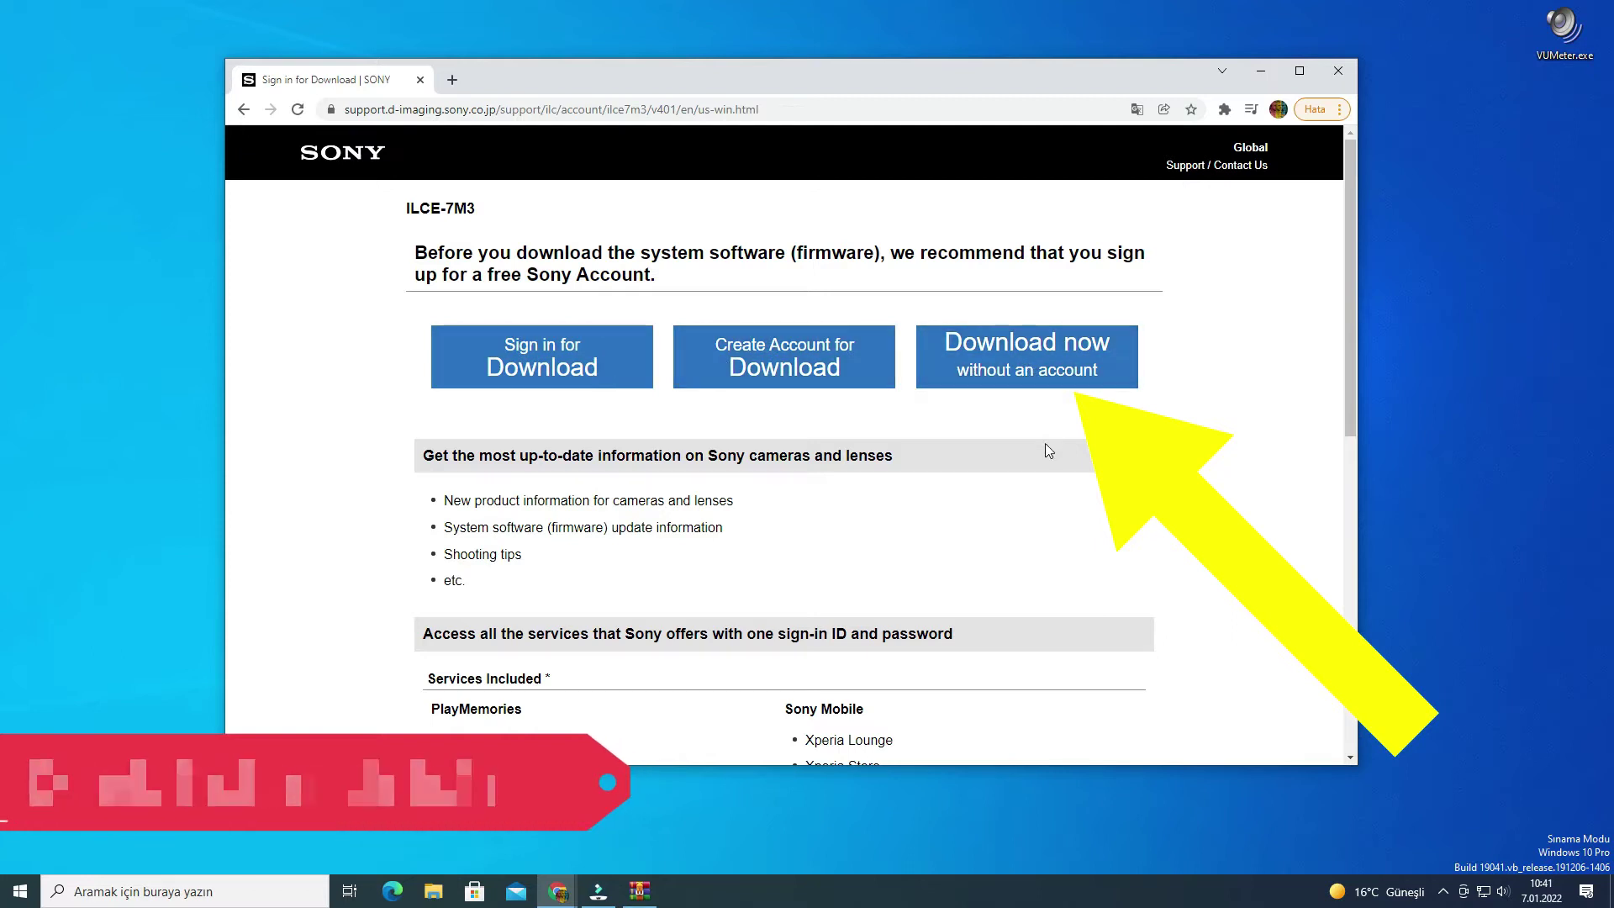
Download the firmware updater without an account, place the file on the desktop and minimize the browser
left_click(1028, 363)
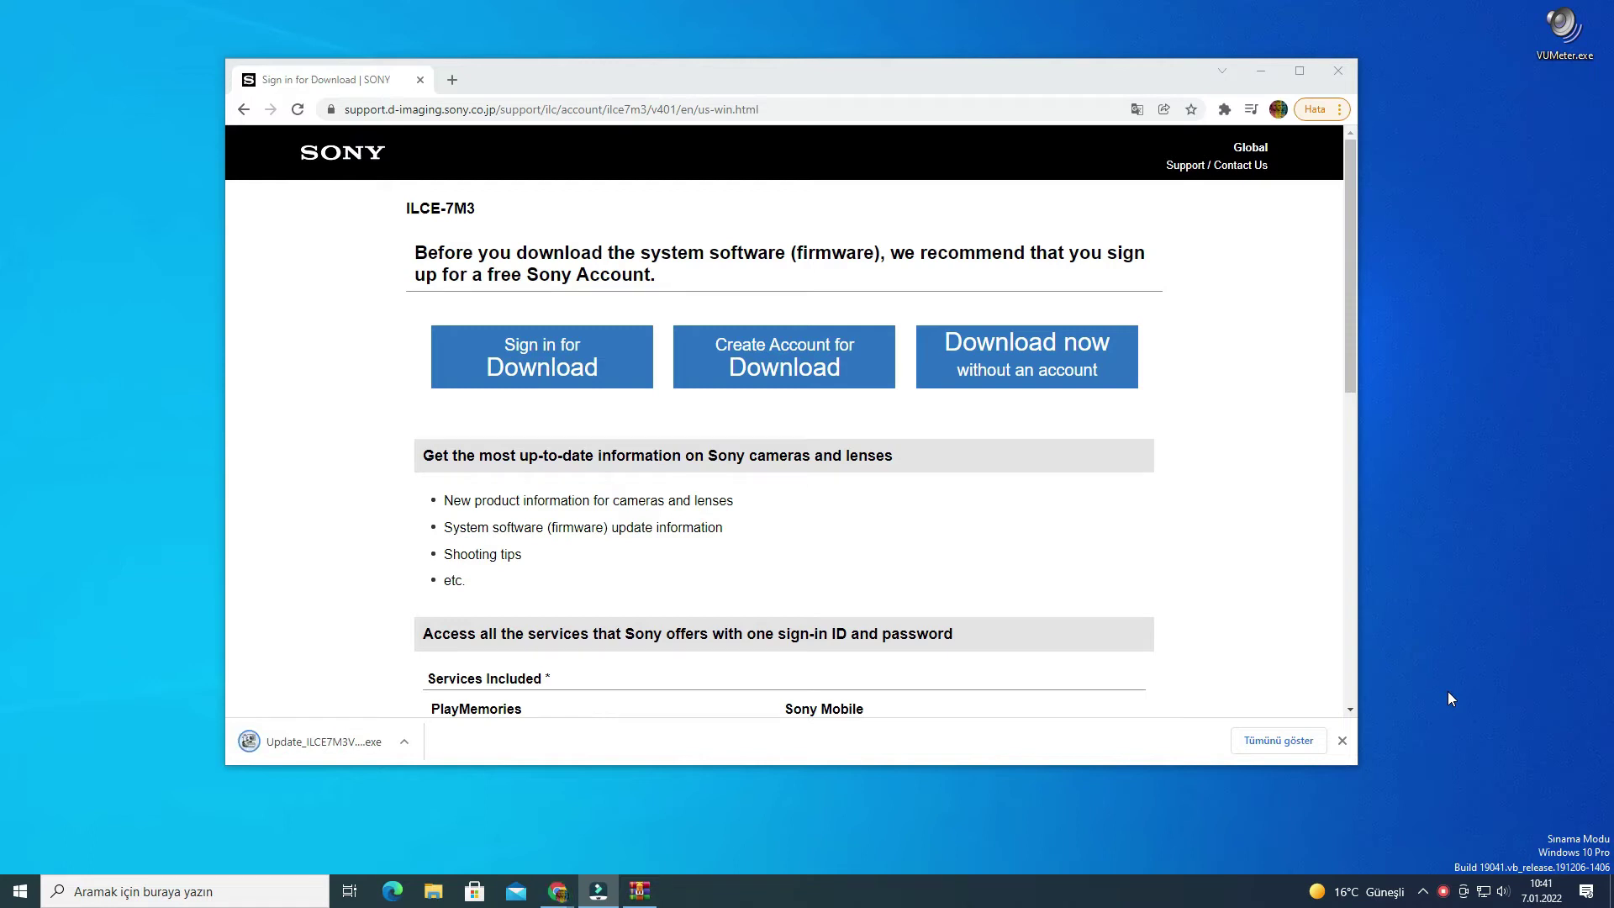
left_click_drag(319, 733, 86, 58)
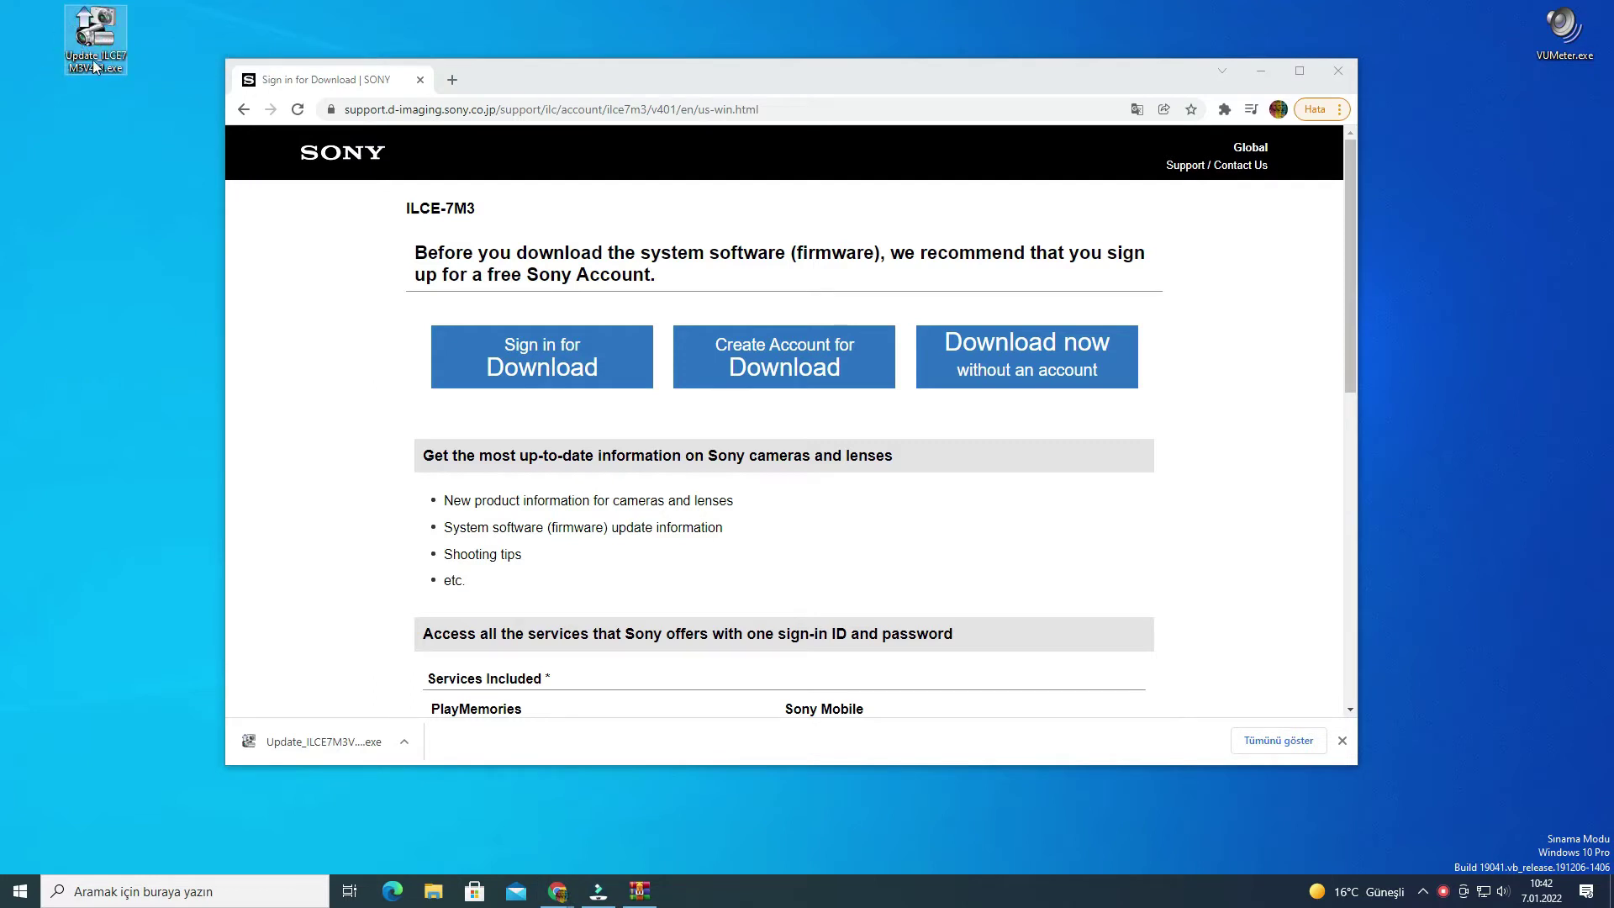
left_click(1262, 71)
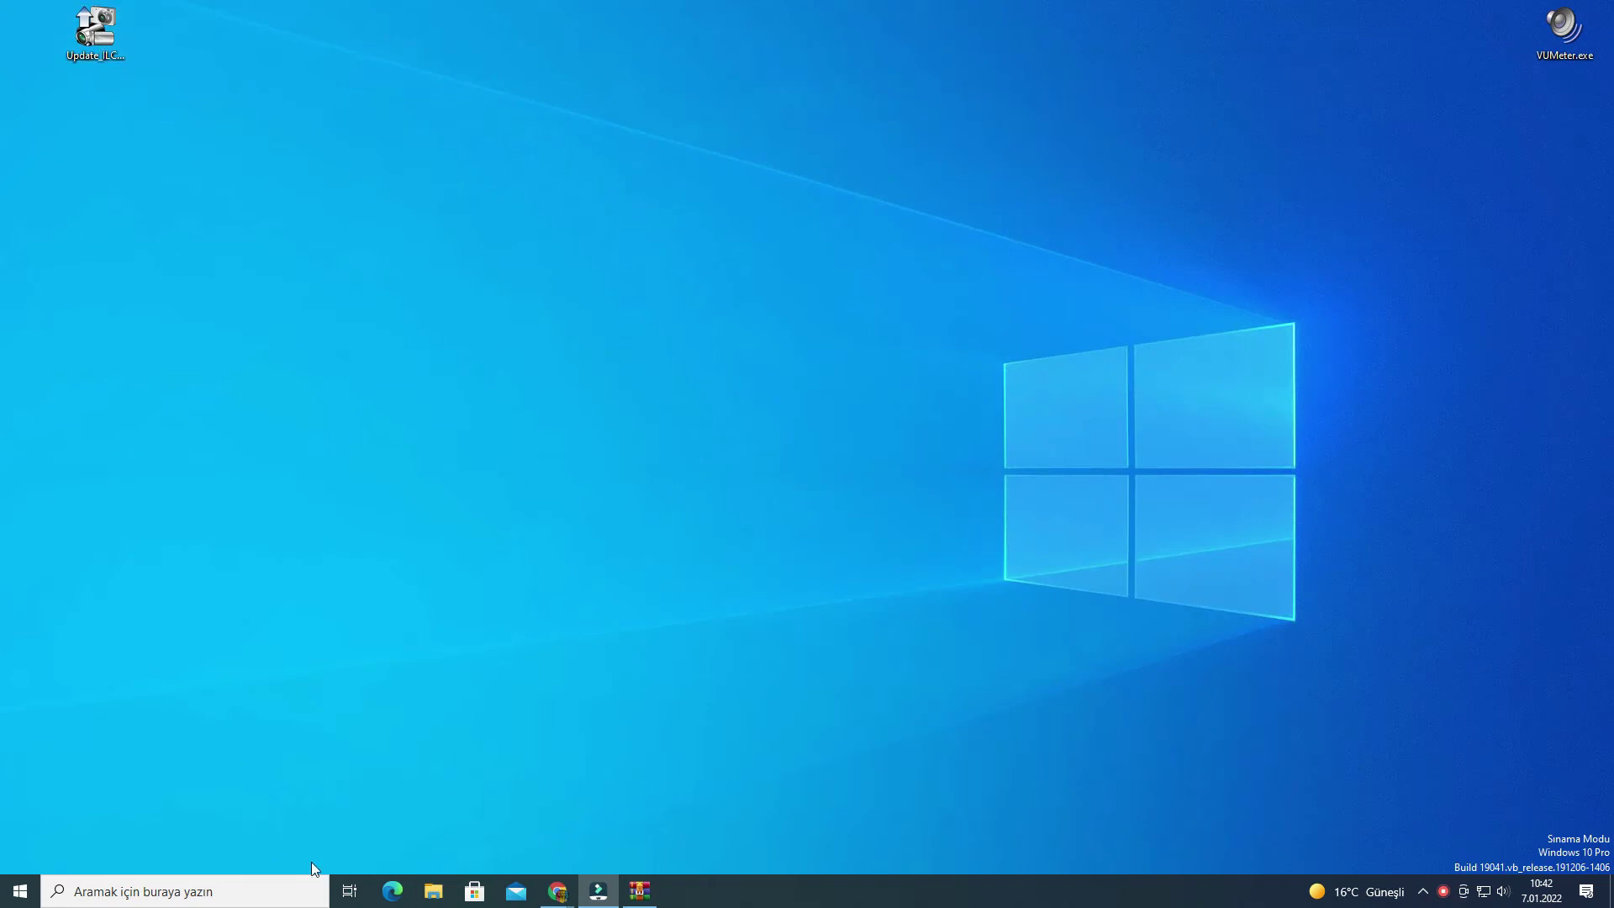
Return to the firmware page and review its software version check, hardware requirements, important notices and USB Connection setting
mouse_move(557, 891)
left_click(975, 829)
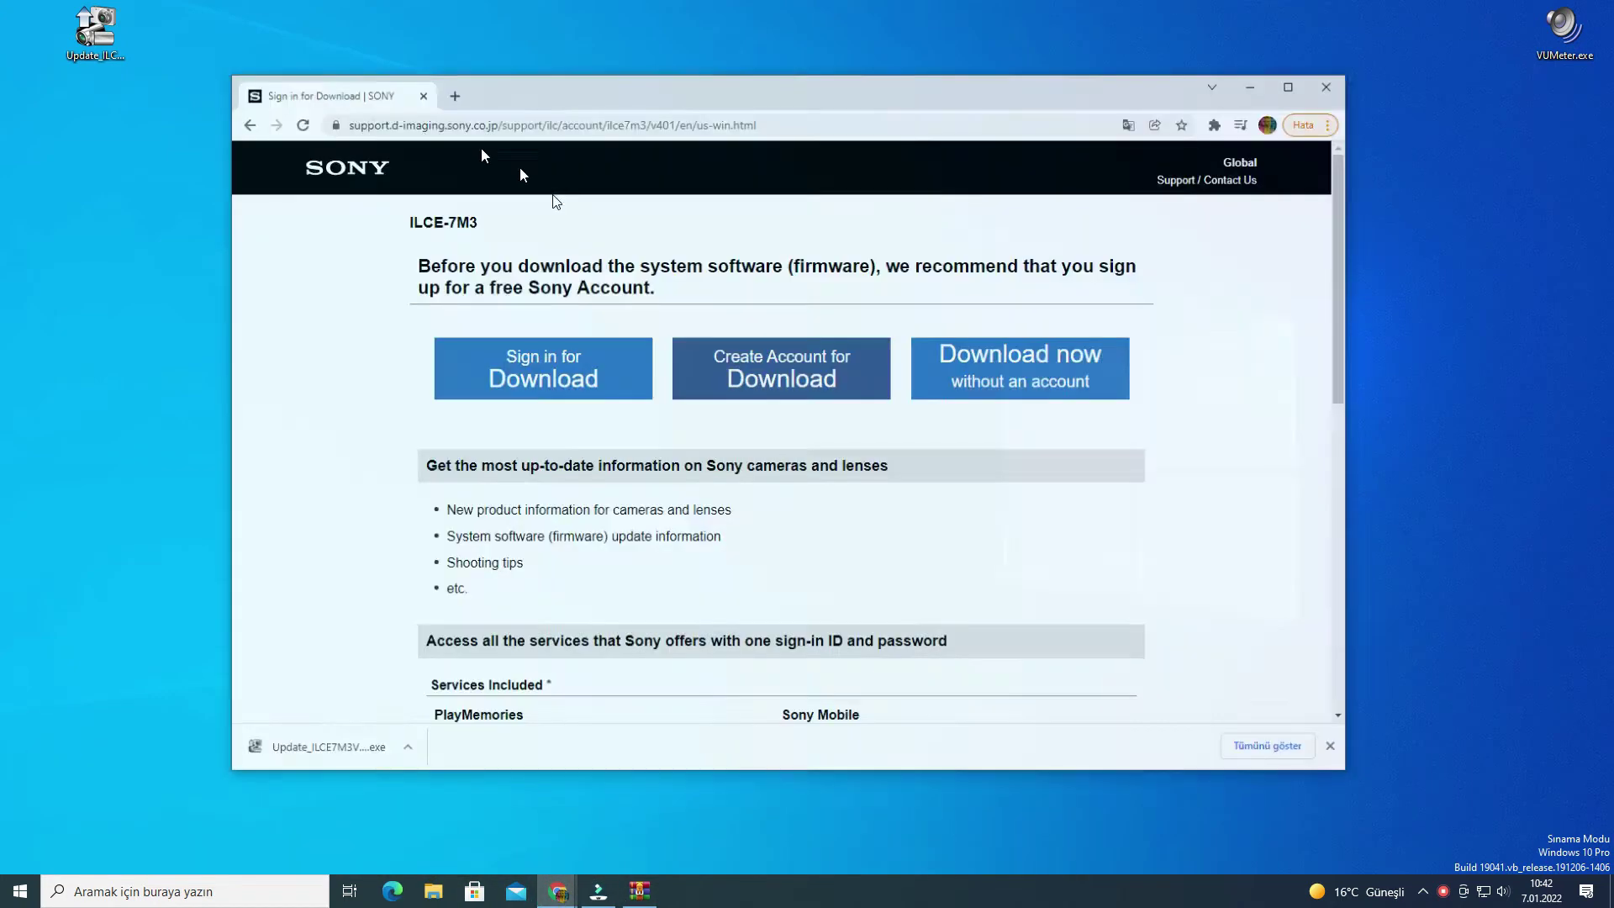
left_click(253, 112)
scroll(715, 626, "down", 12)
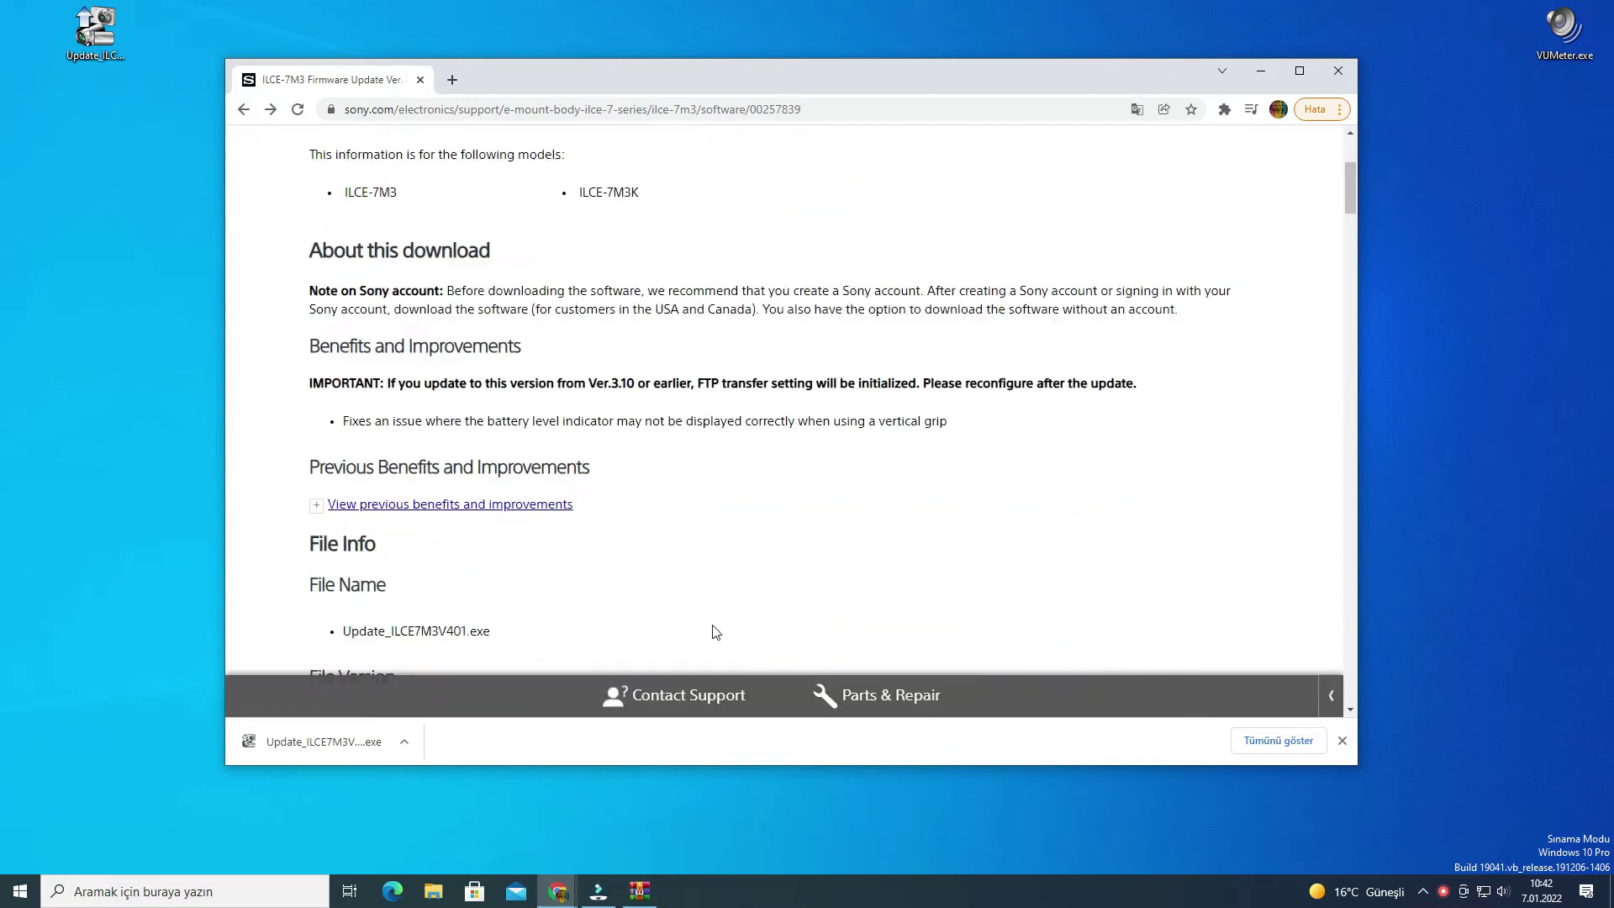
scroll(473, 340, "up", 2)
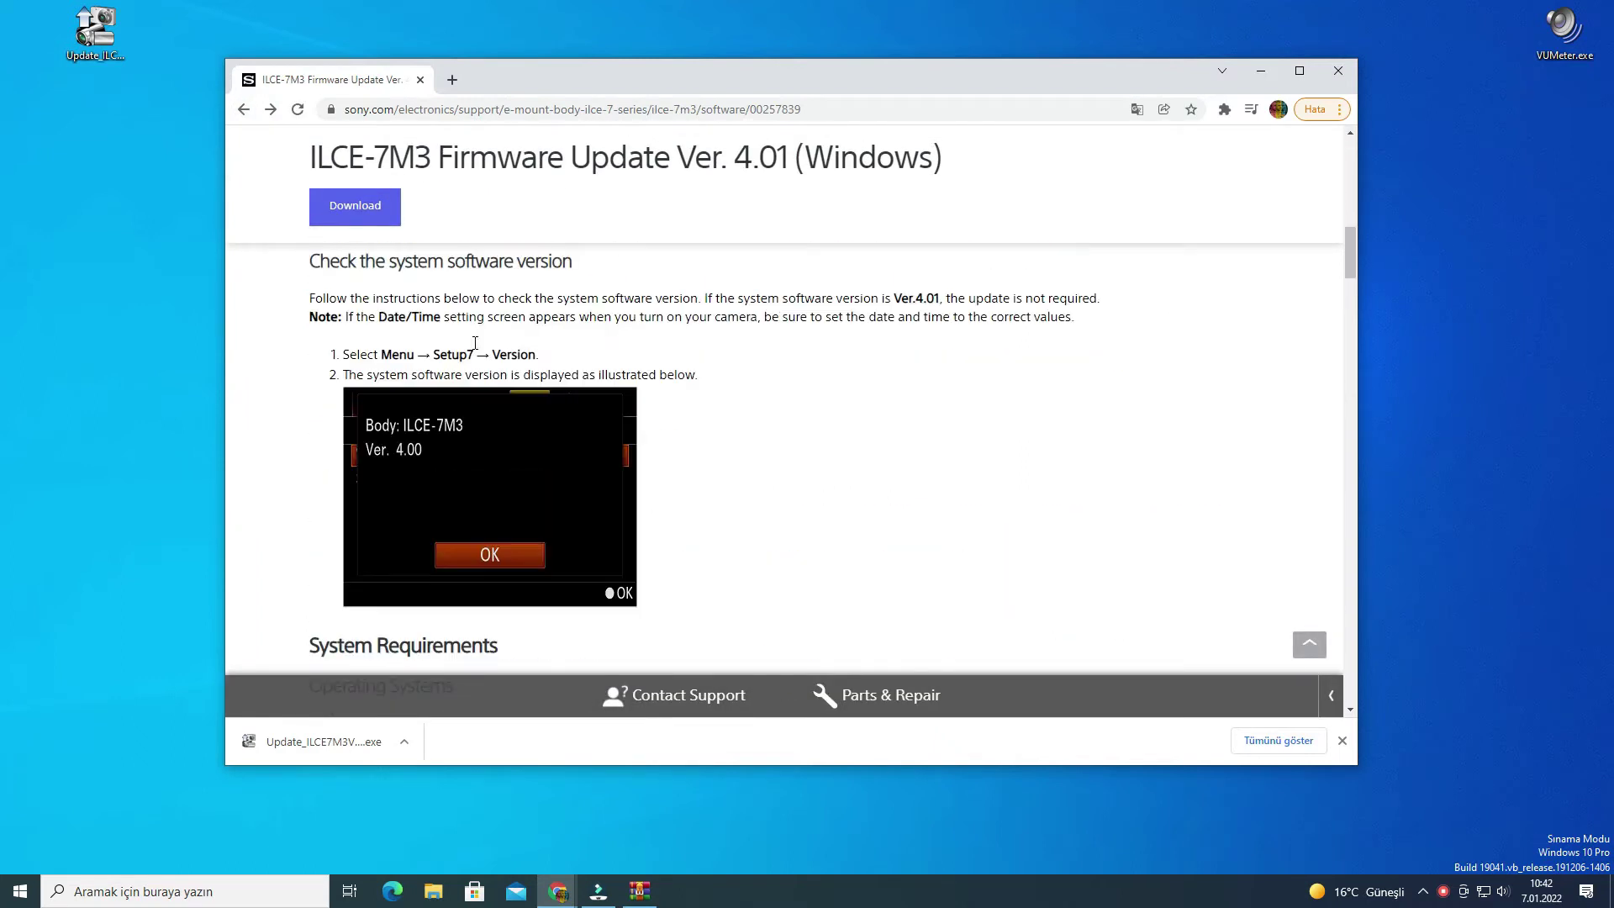
scroll(500, 374, "down", 10)
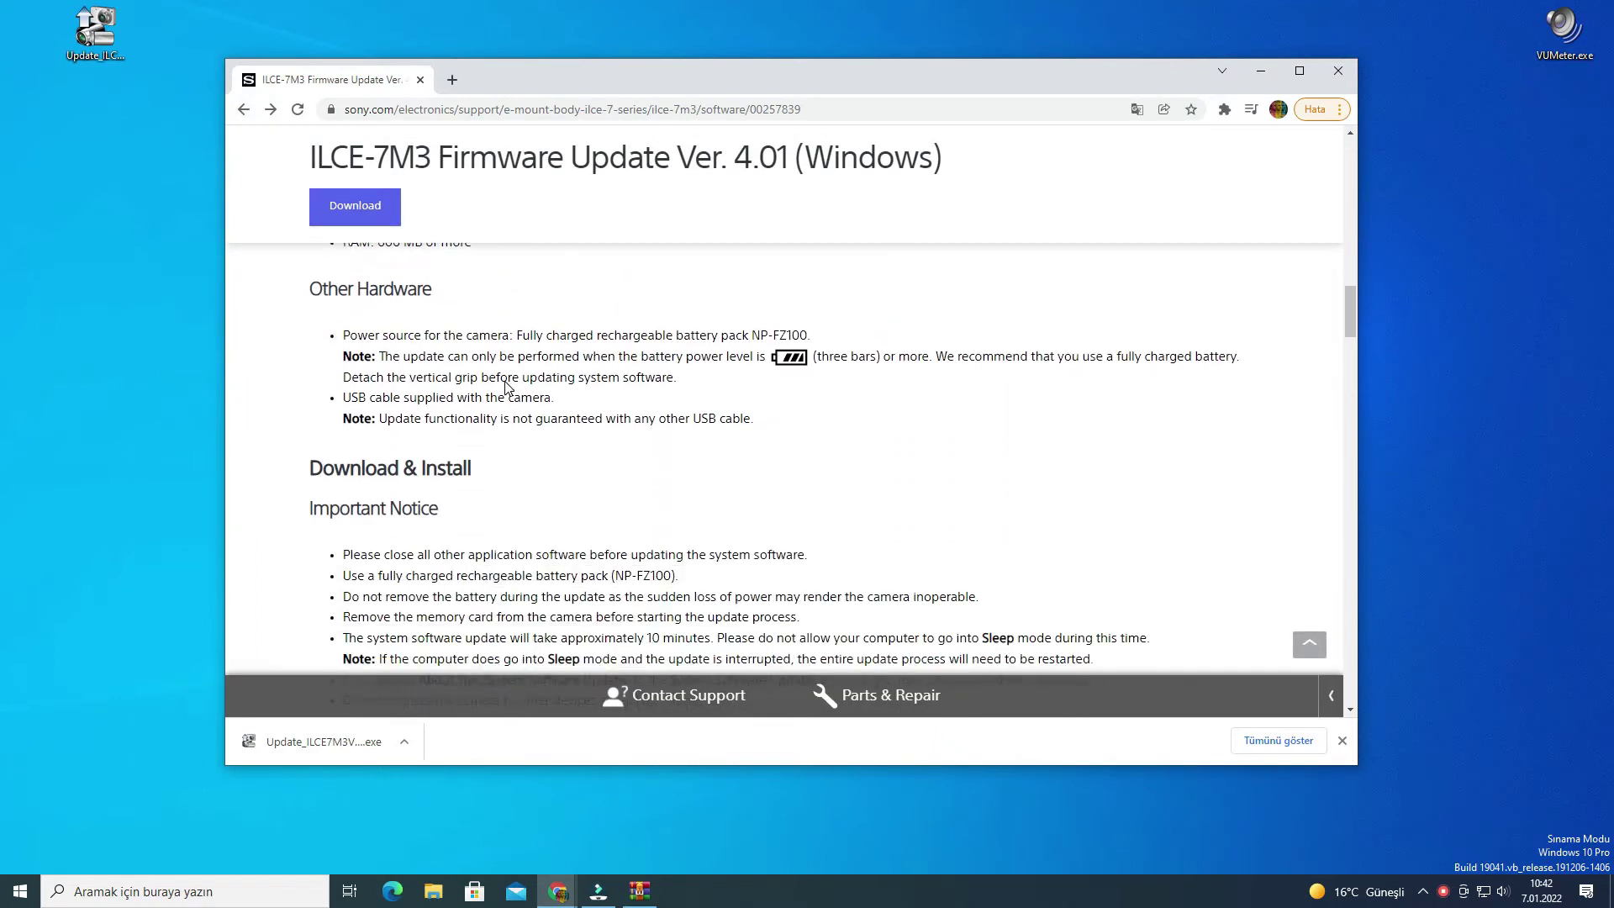
scroll(507, 387, "down", 3)
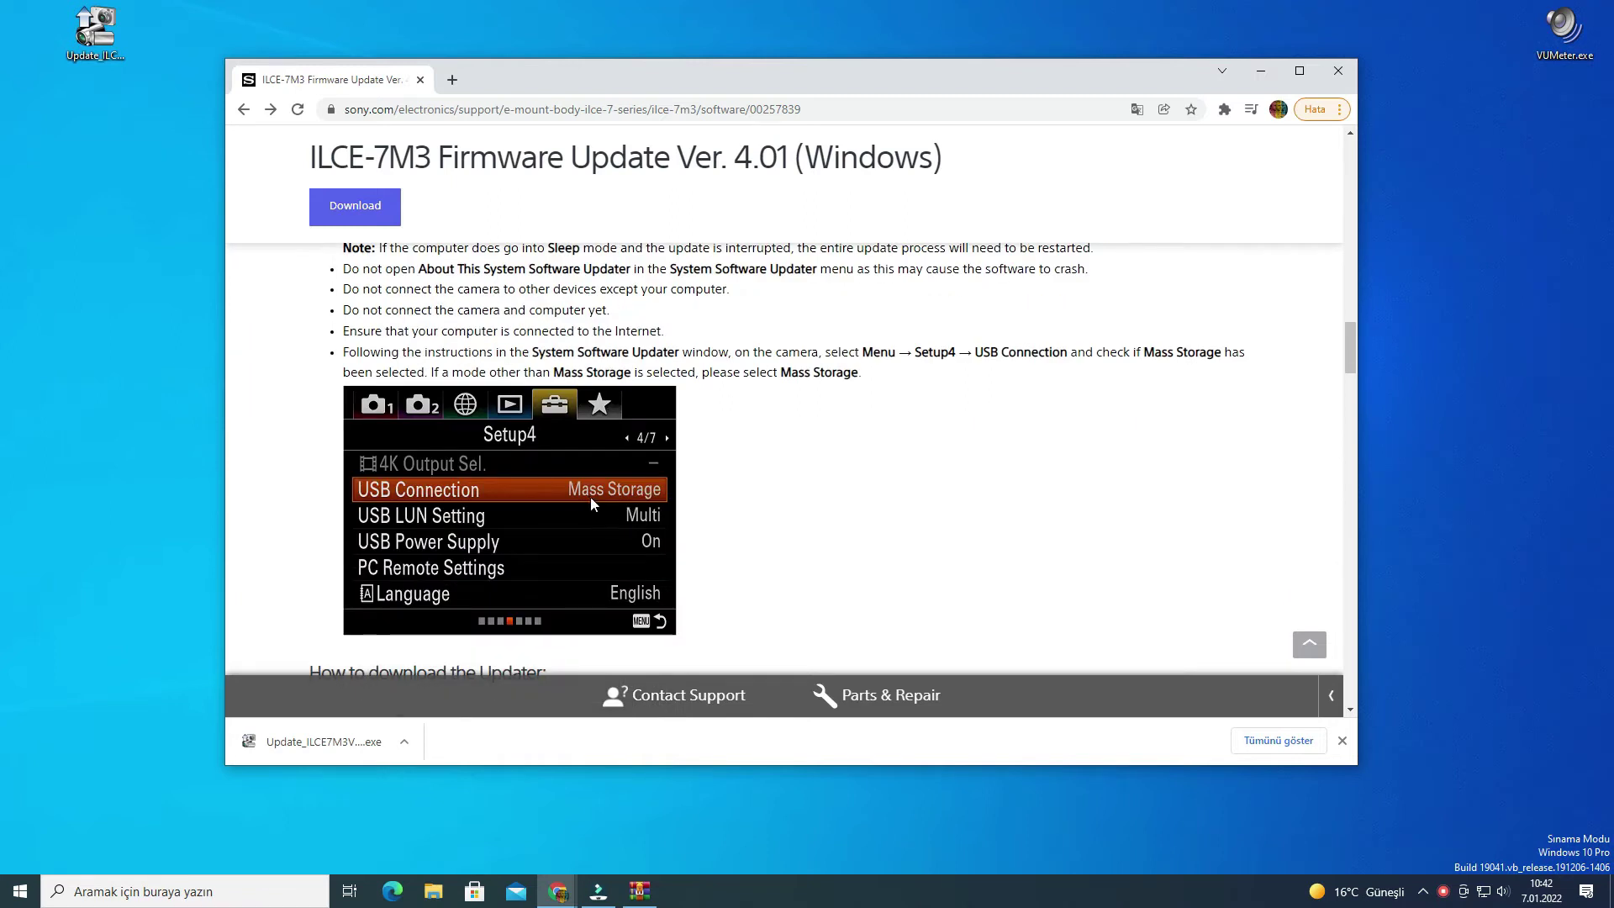
scroll(605, 497, "down", 9)
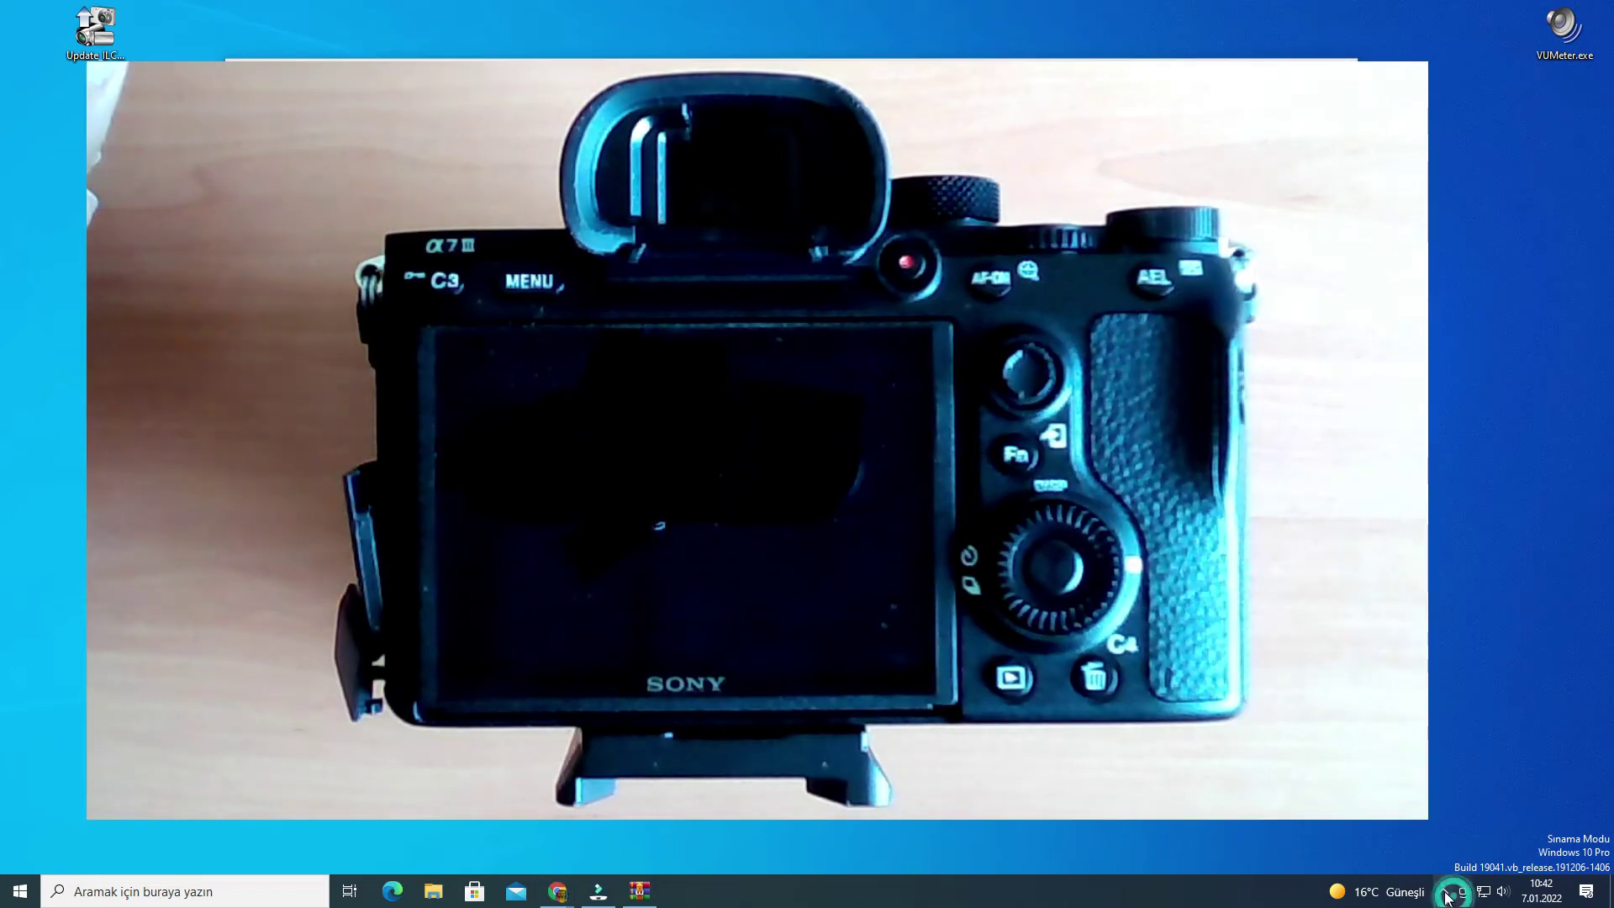
Quit the recorder application running in the background
left_click(1445, 893)
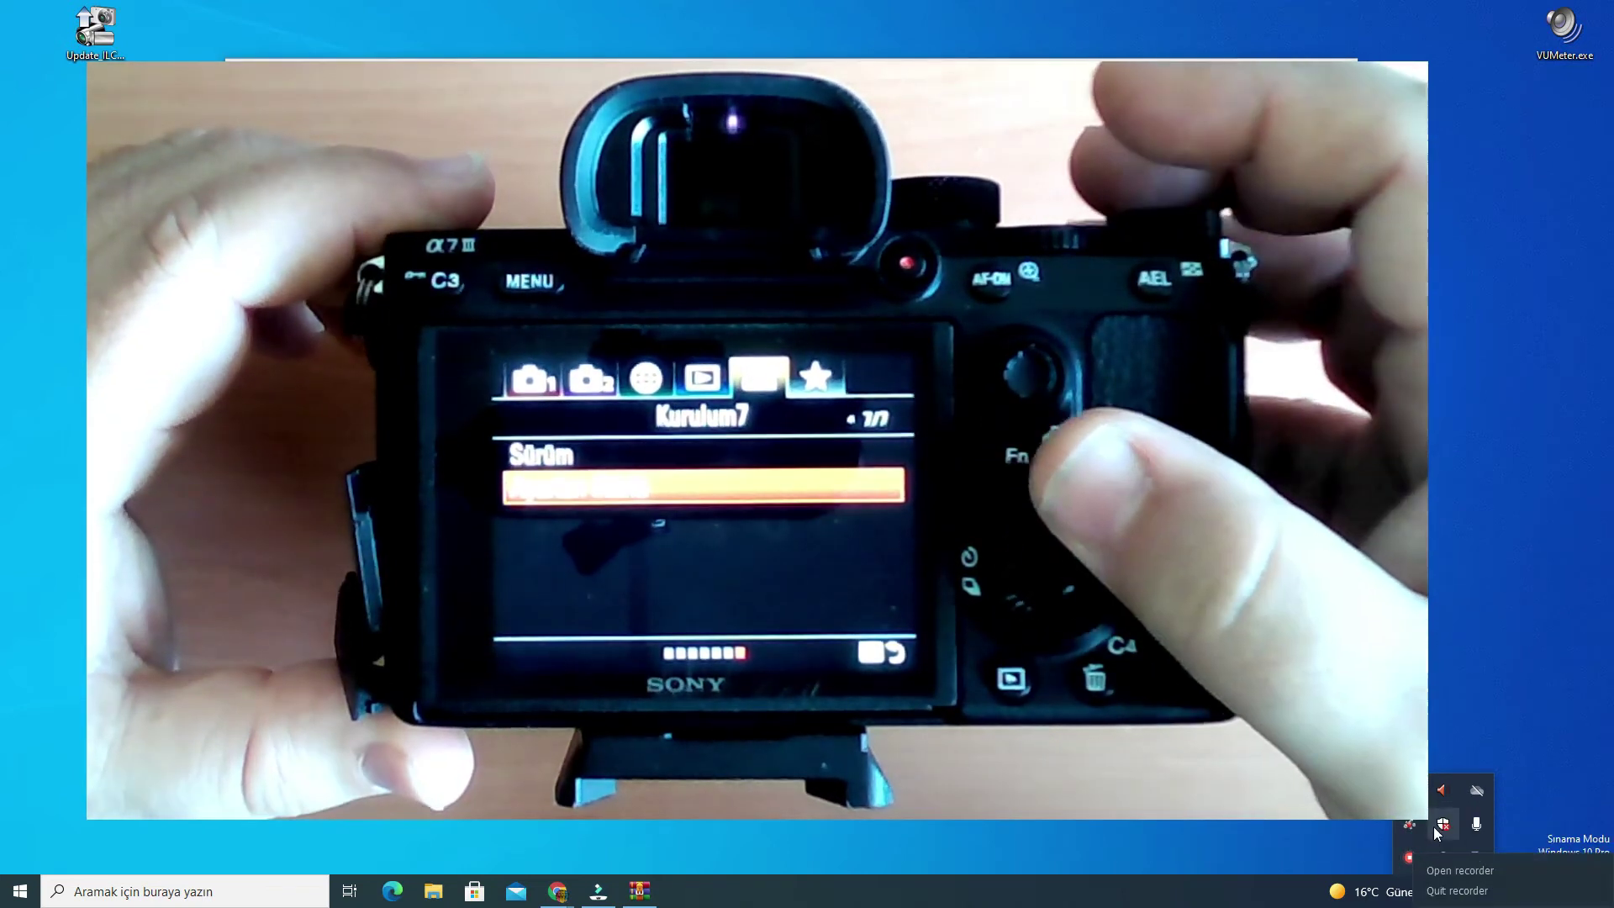
right_click(1416, 860)
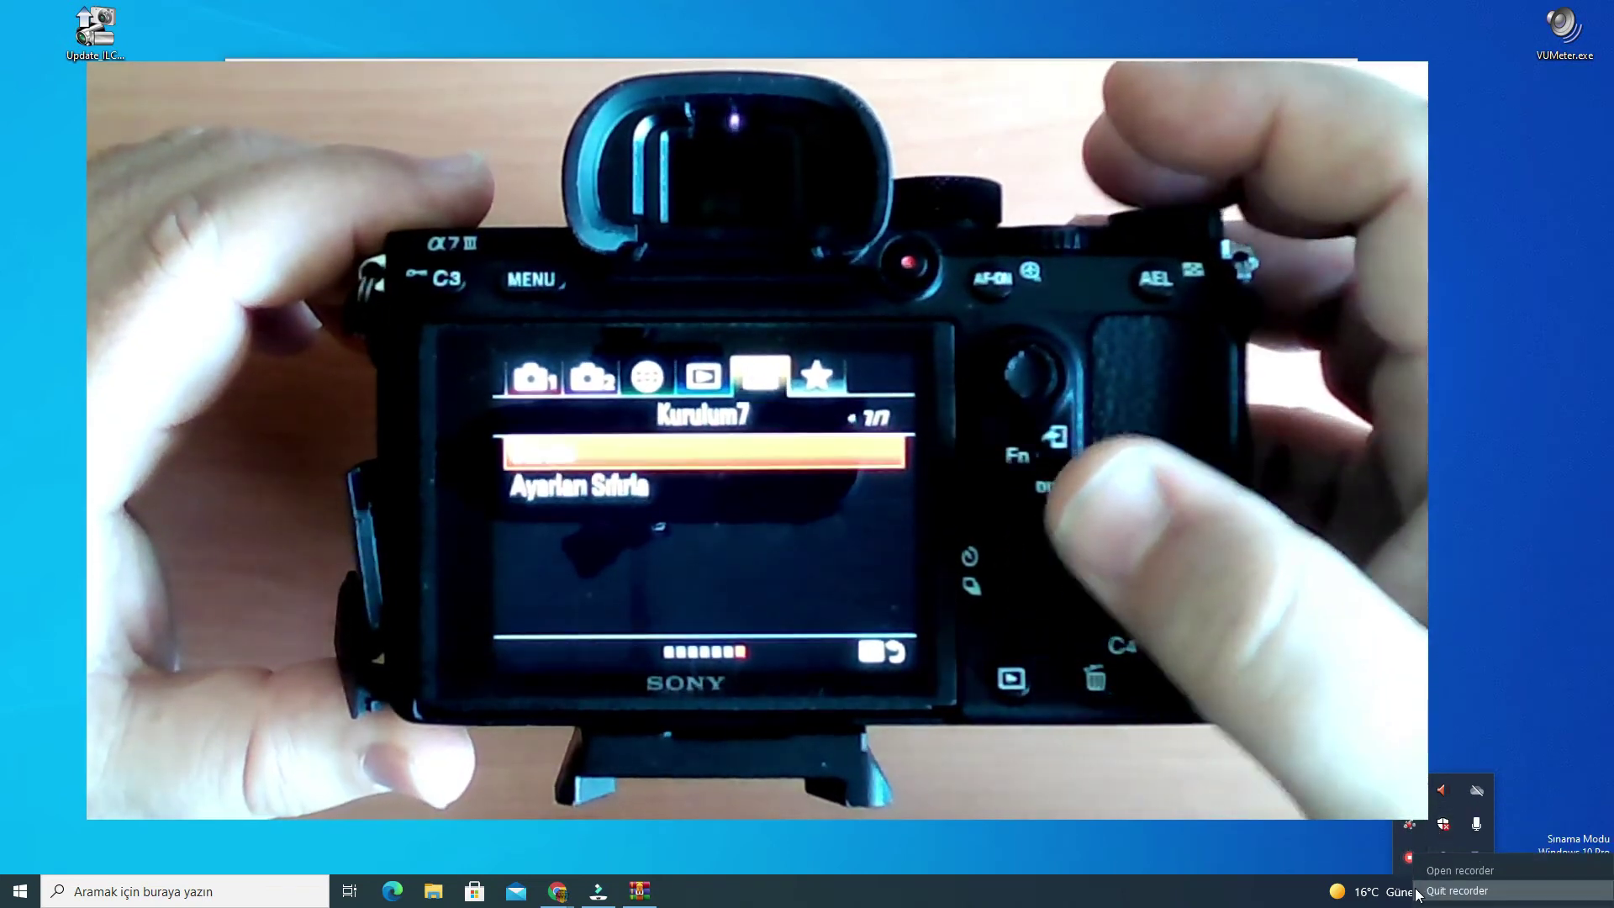
left_click(1419, 892)
left_click(1447, 896)
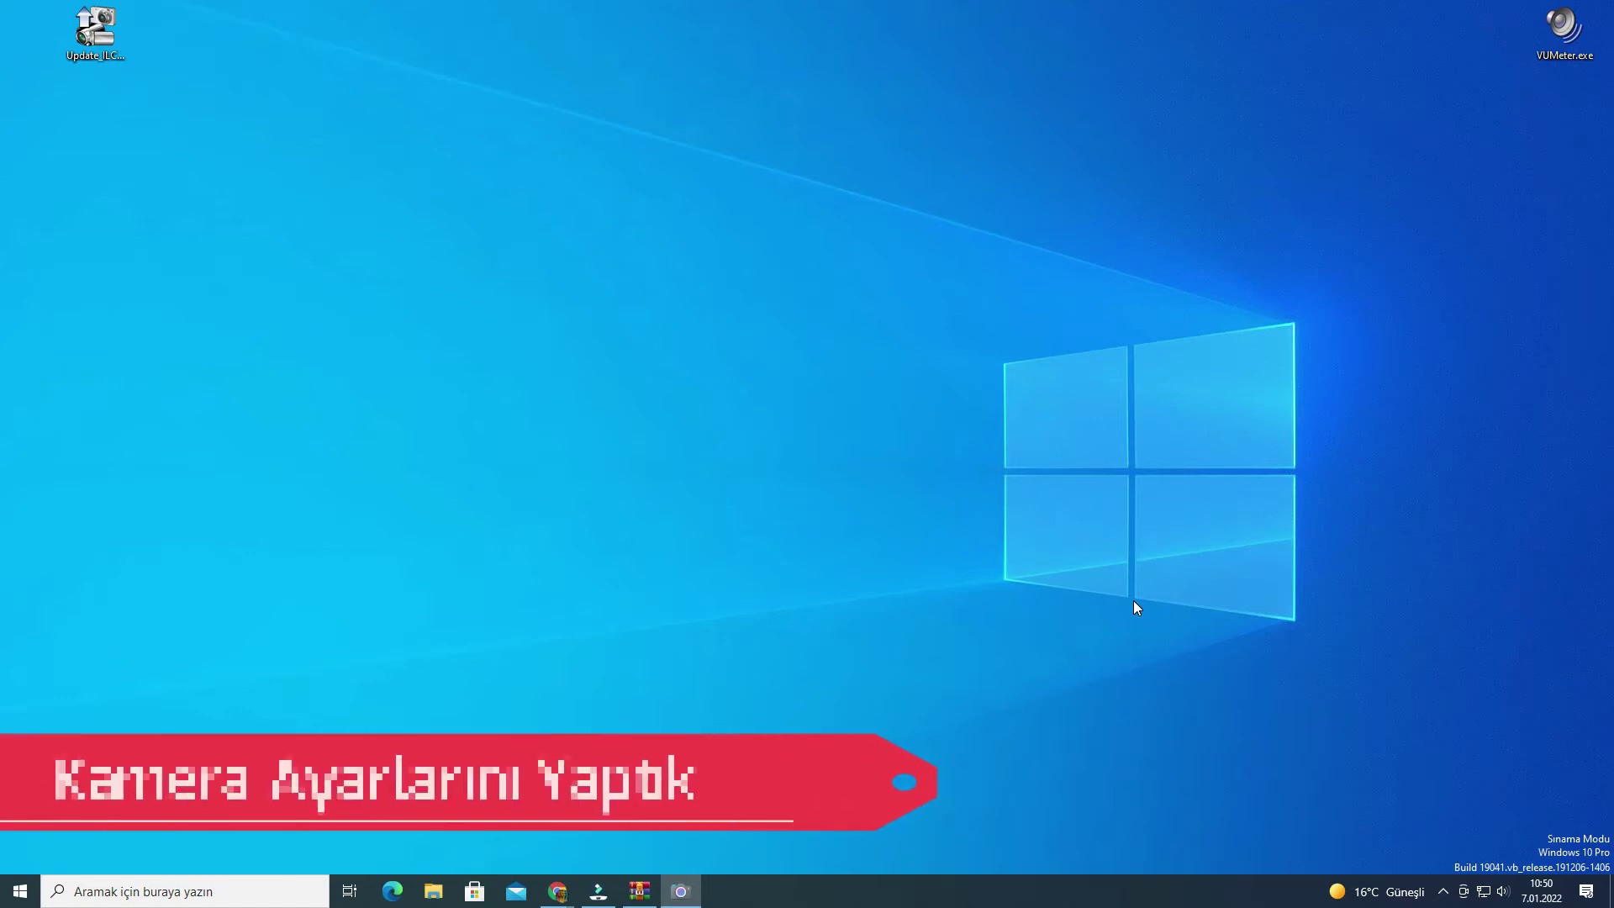
Launch Update_ILCE7M3V401.exe from the desktop to start the System Software Updater
left_click(89, 54)
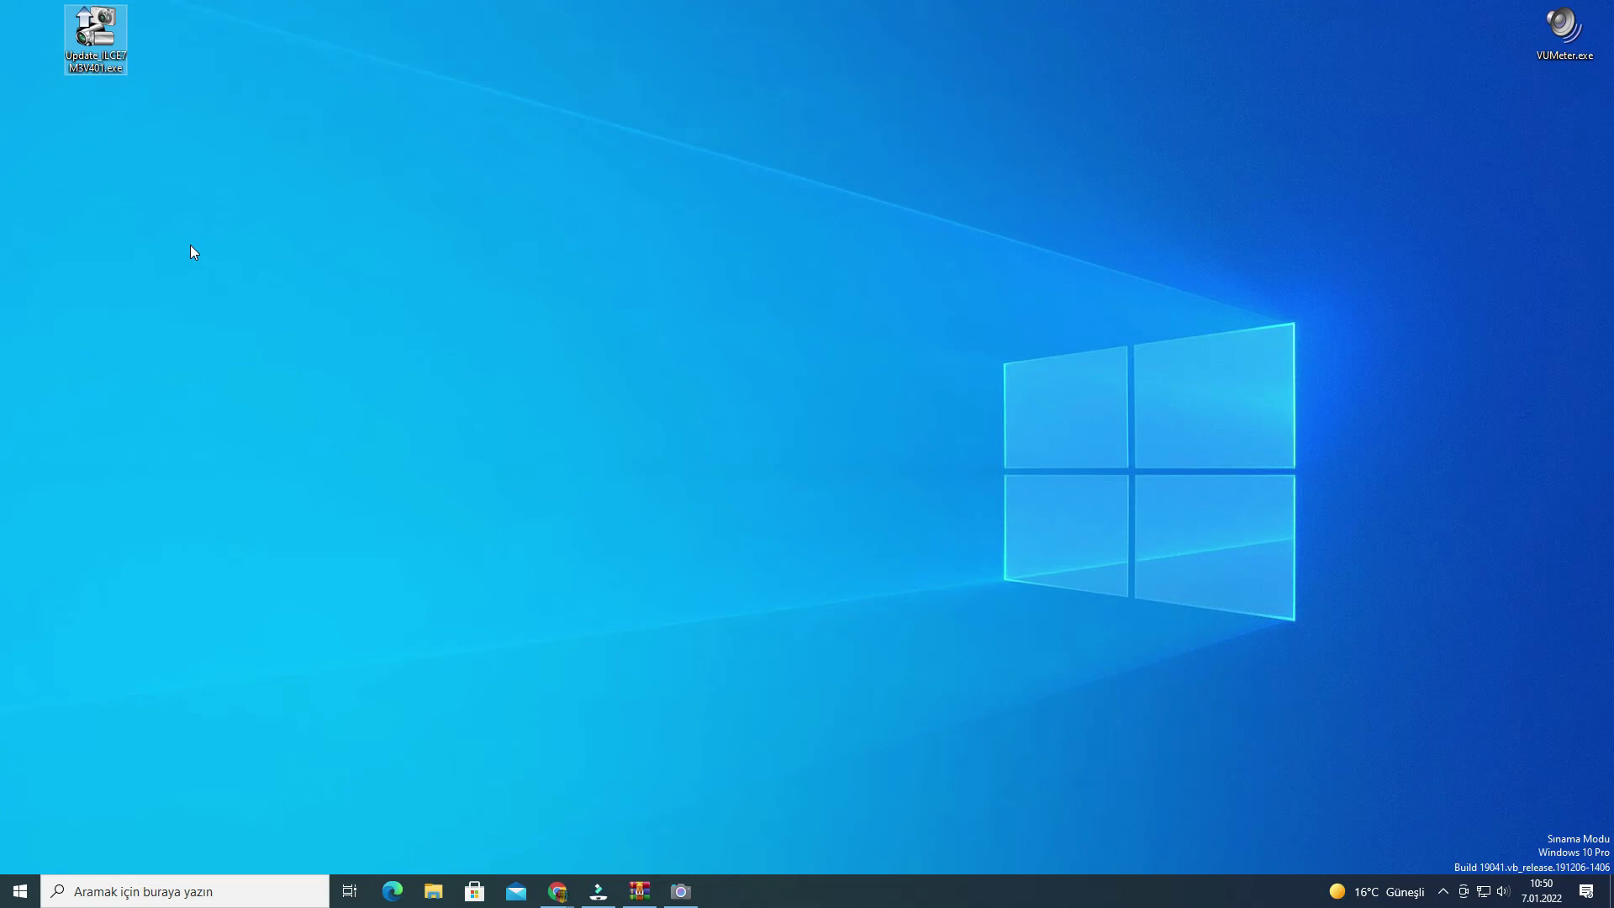
left_click(168, 203)
left_click(877, 476)
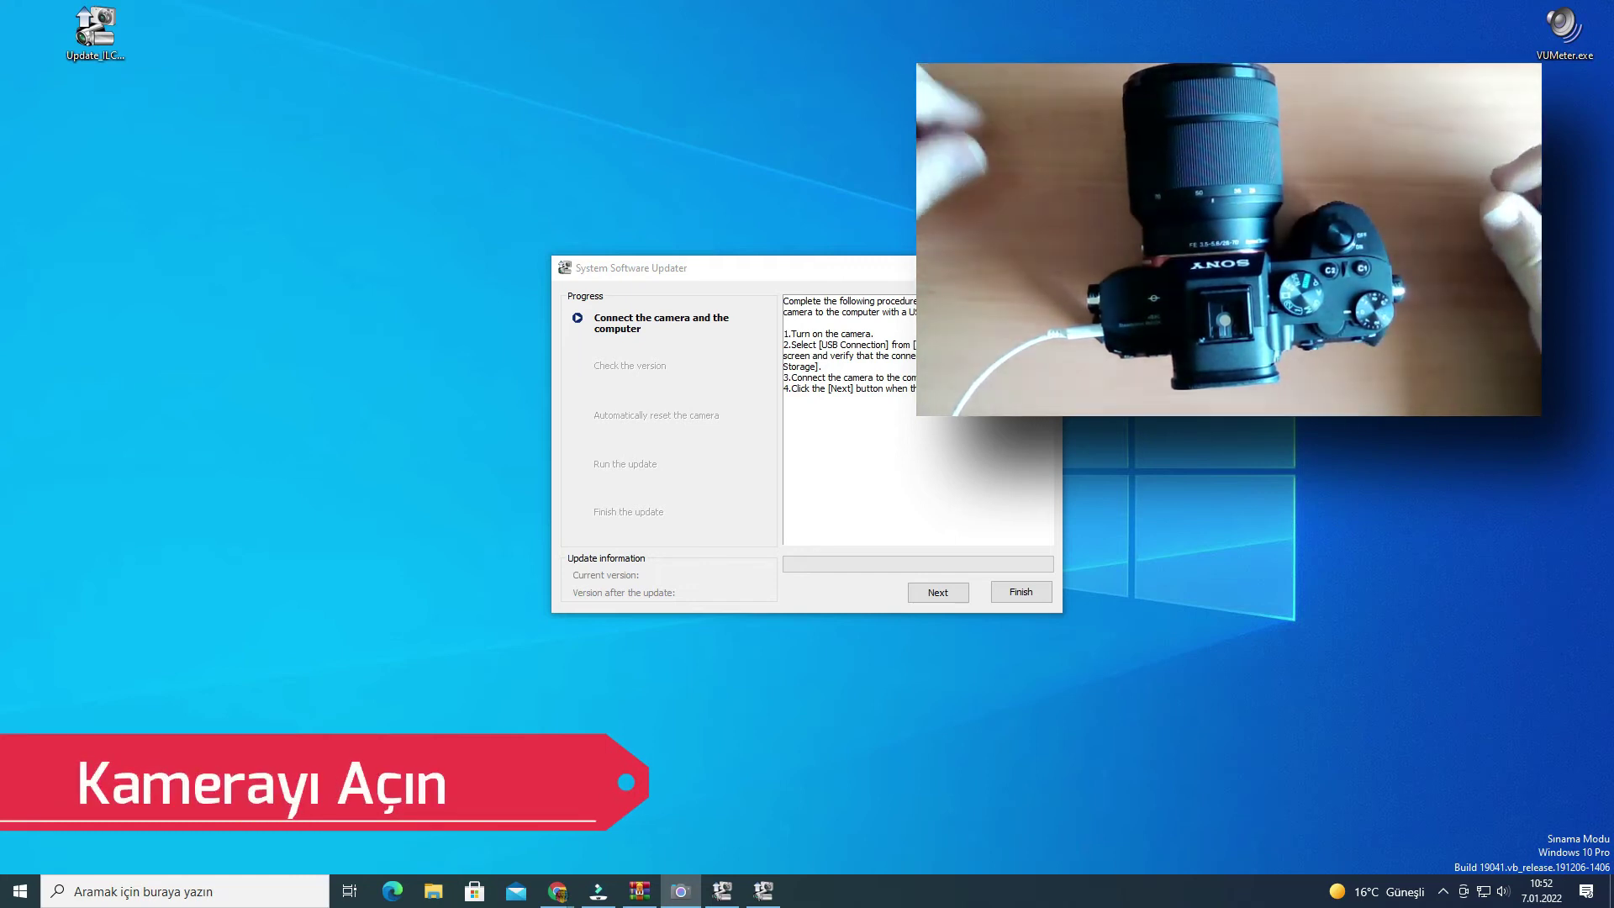
Have the updater detect the connected camera, check its version and proceed to the automatic camera reset
left_click(1442, 892)
left_click(938, 592)
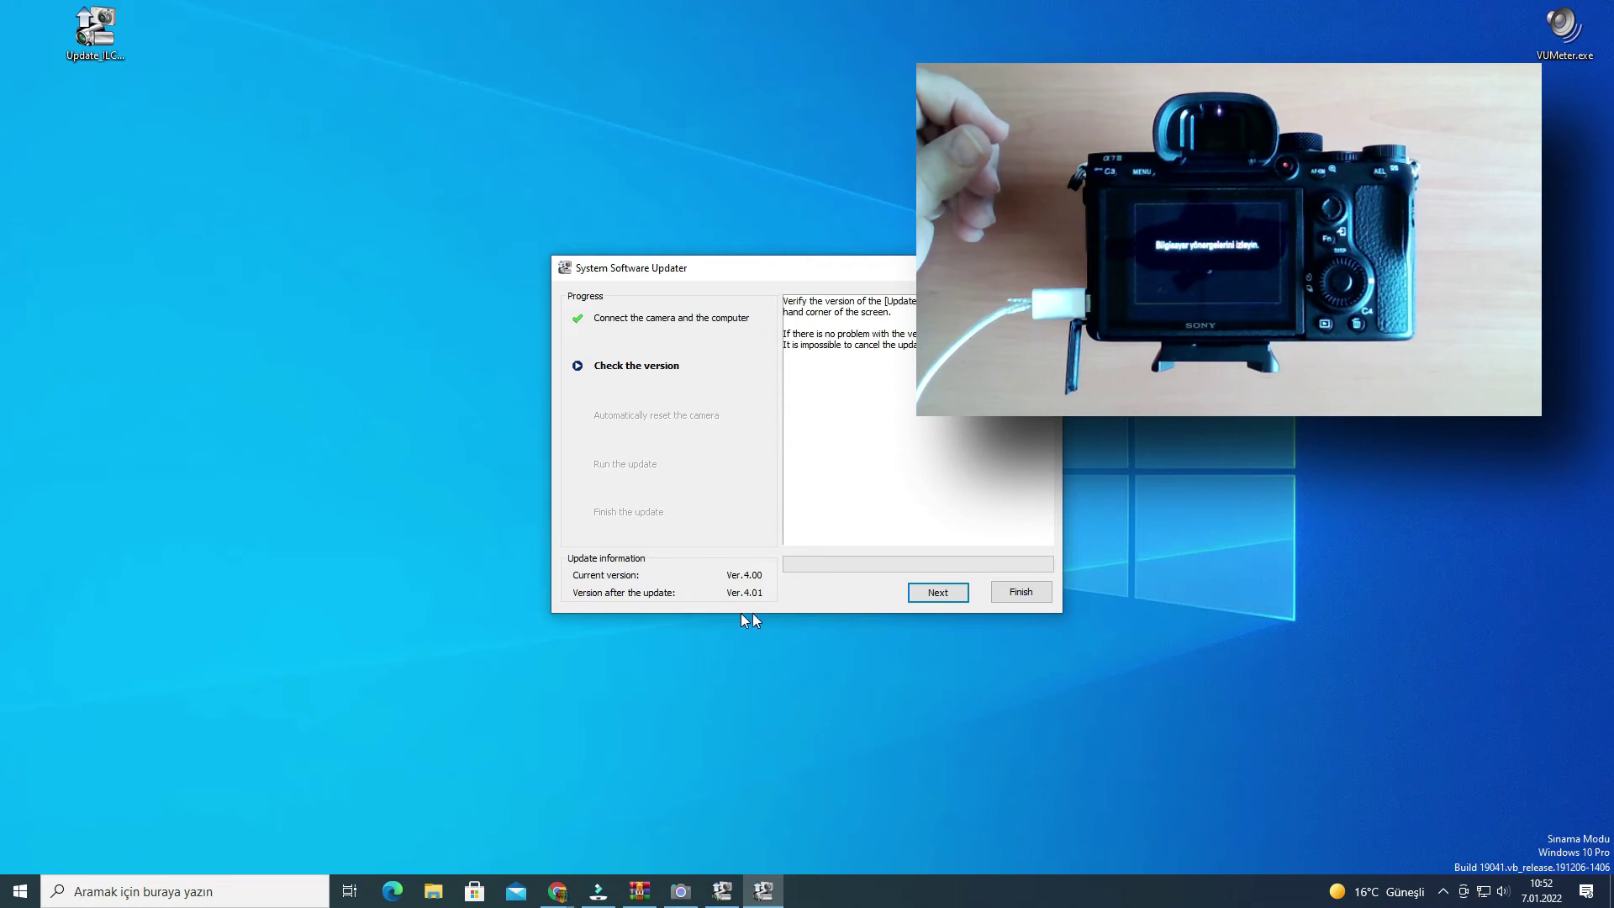
left_click(937, 593)
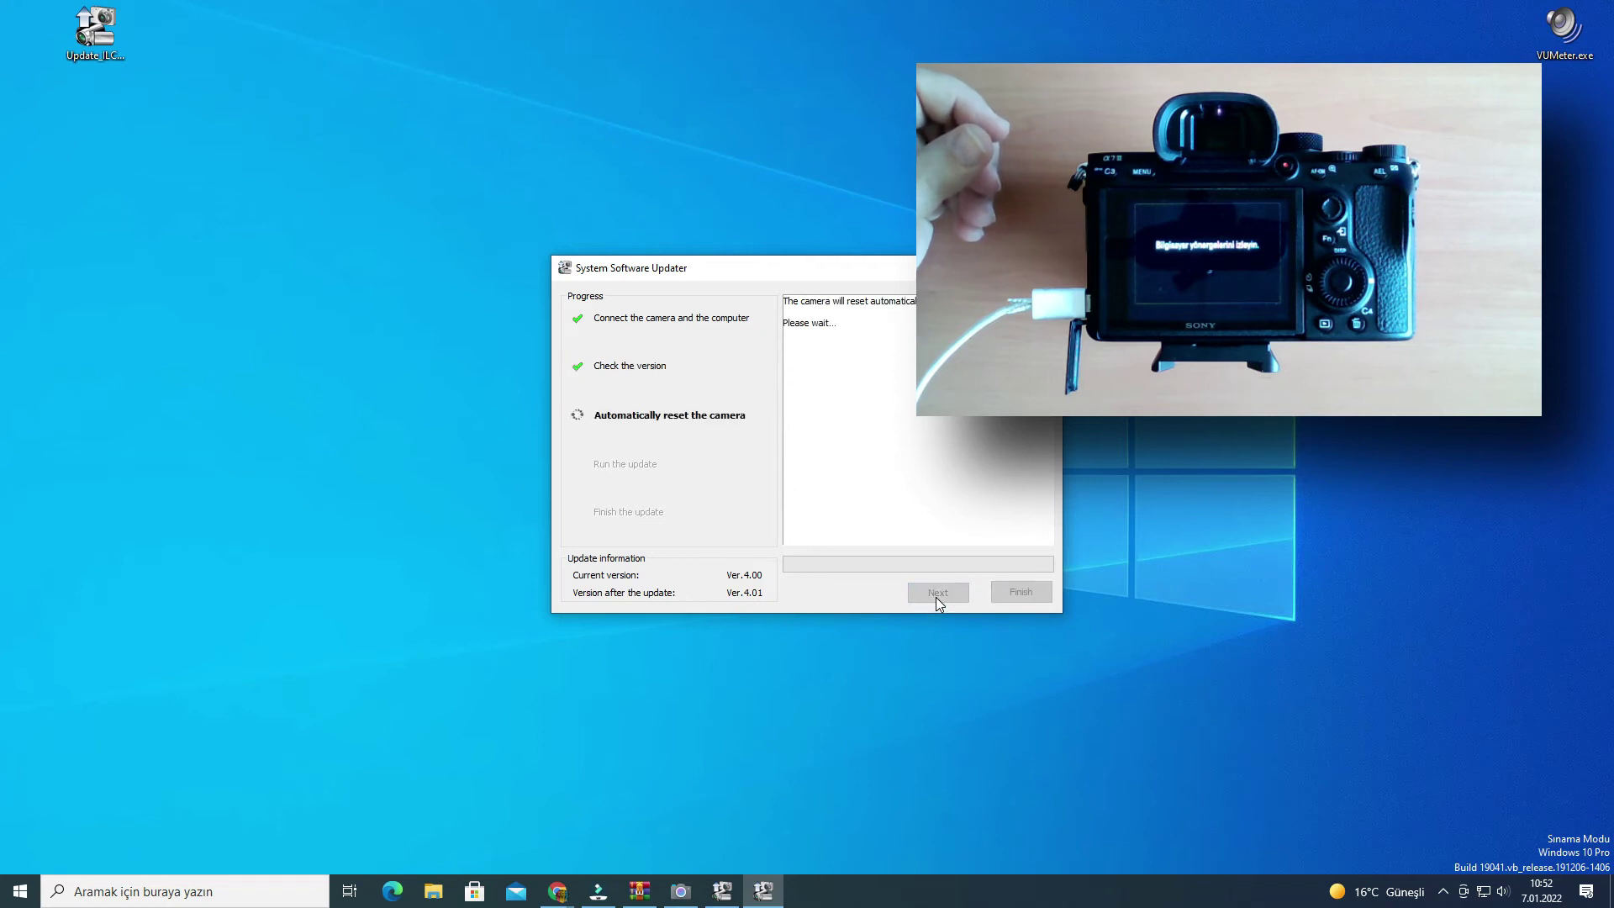